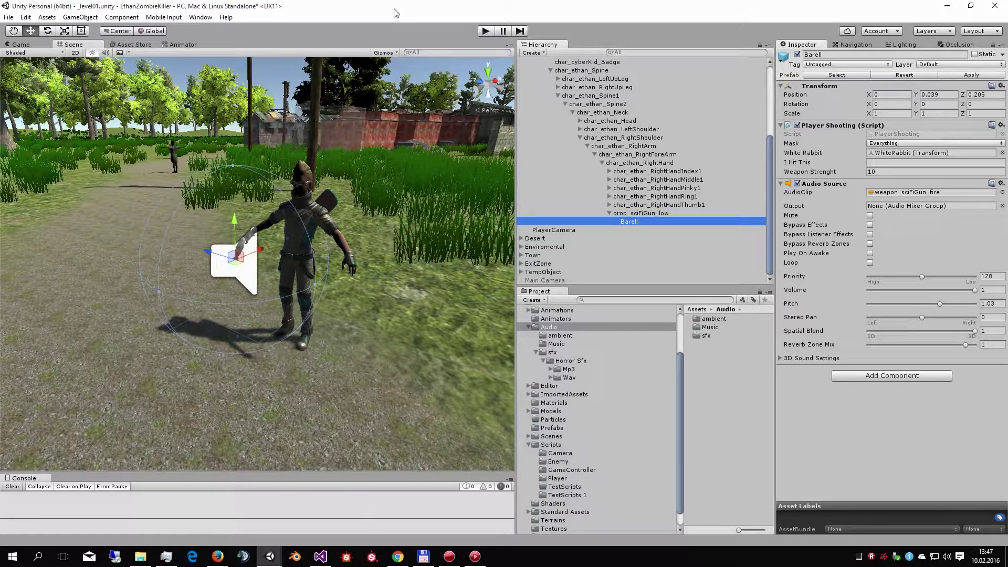
Orbit the Scene view toward the dirt path, brick buildings and standing character.
mouse_move(307, 164)
right_down()
mouse_move(222, 106)
mouse_move(297, 302)
right_up()
Select Jill and collapse her Sphere Collider, Enemy Movement and Health components.
click(270, 299)
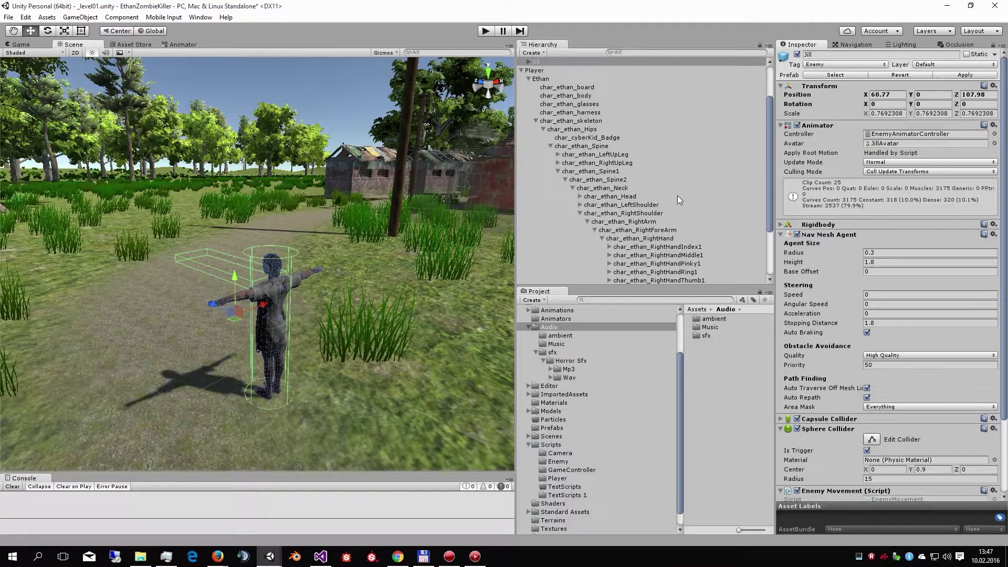
scroll(346, 256, down, 3)
scroll(871, 315, down, 3)
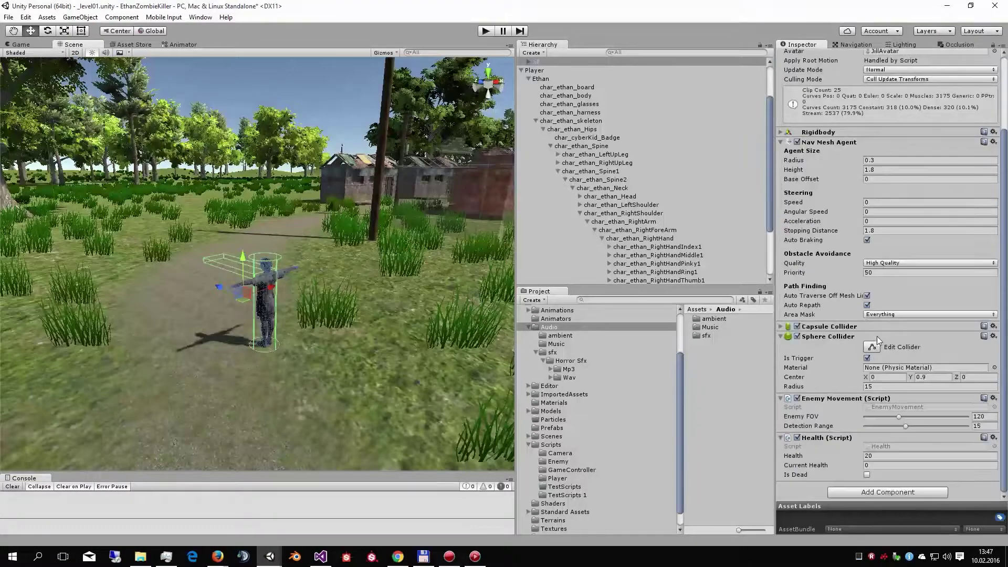
click(781, 336)
mouse_move(273, 310)
alt+mouse_down()
mouse_move(336, 309)
mouse_move(281, 318)
alt+mouse_up()
mouse_move(394, 325)
alt+mouse_down()
mouse_move(336, 134)
mouse_move(347, 315)
alt+mouse_up()
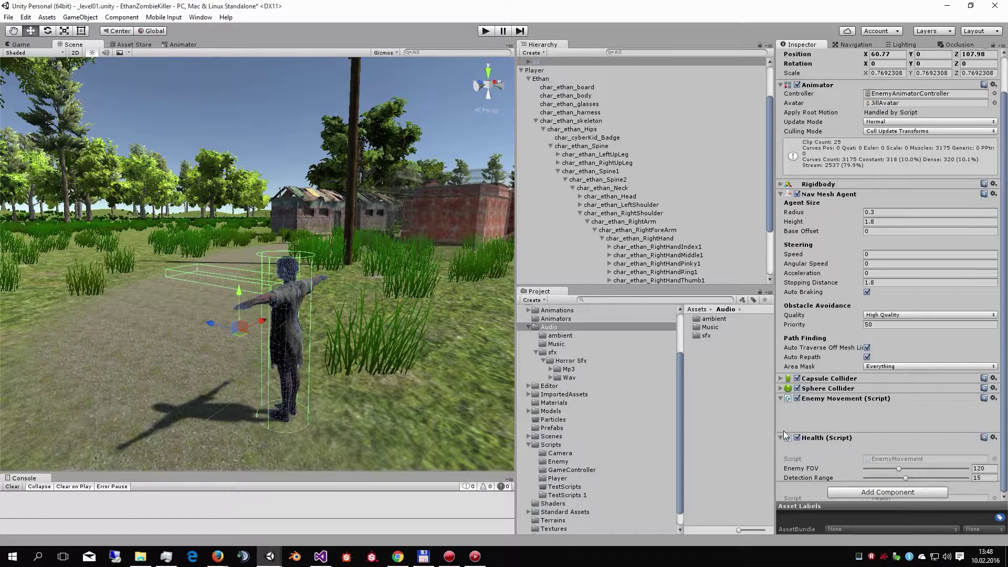
click(781, 399)
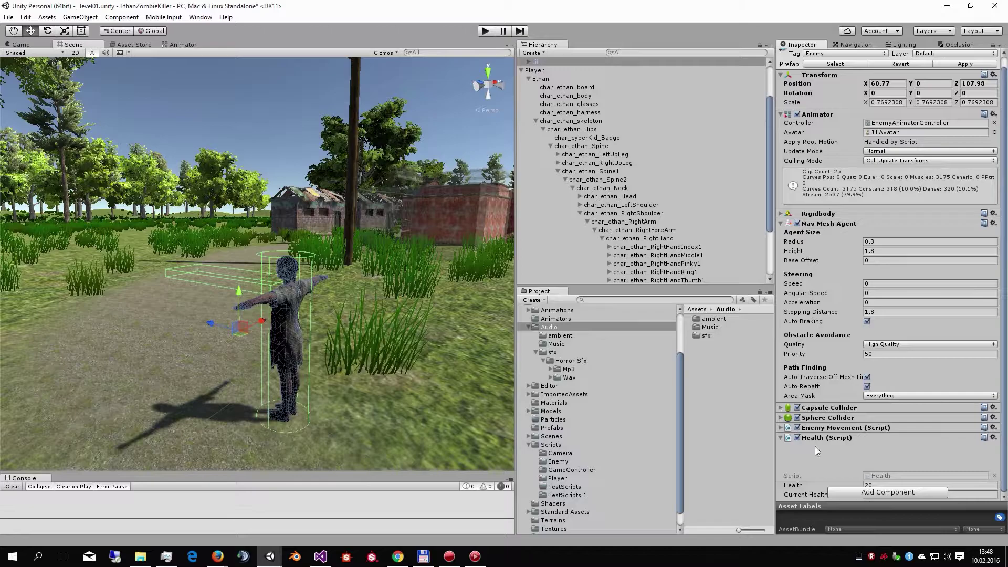
click(814, 439)
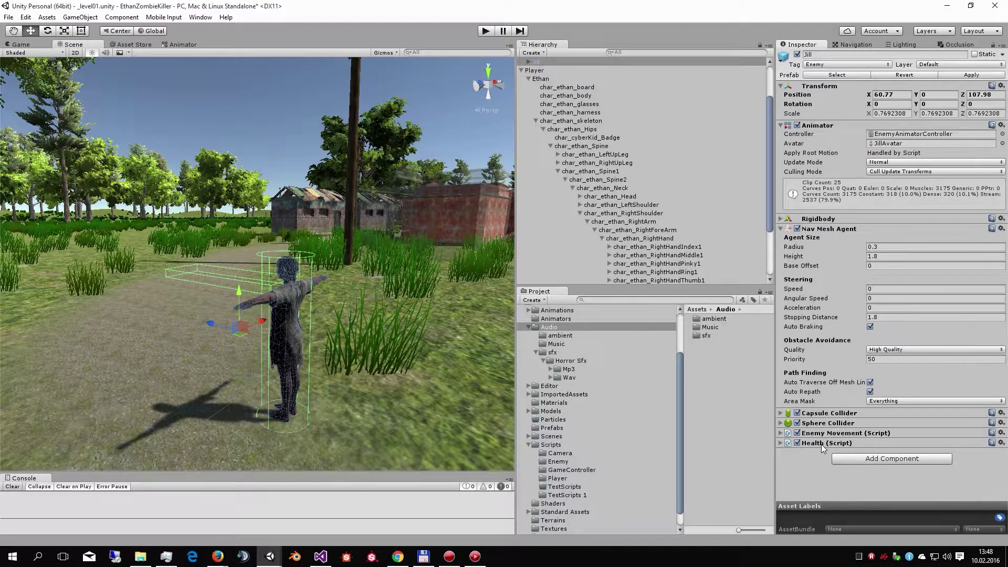
Expand Jill in the Hierarchy to reveal her children and collapse her Nav Mesh Agent.
click(529, 62)
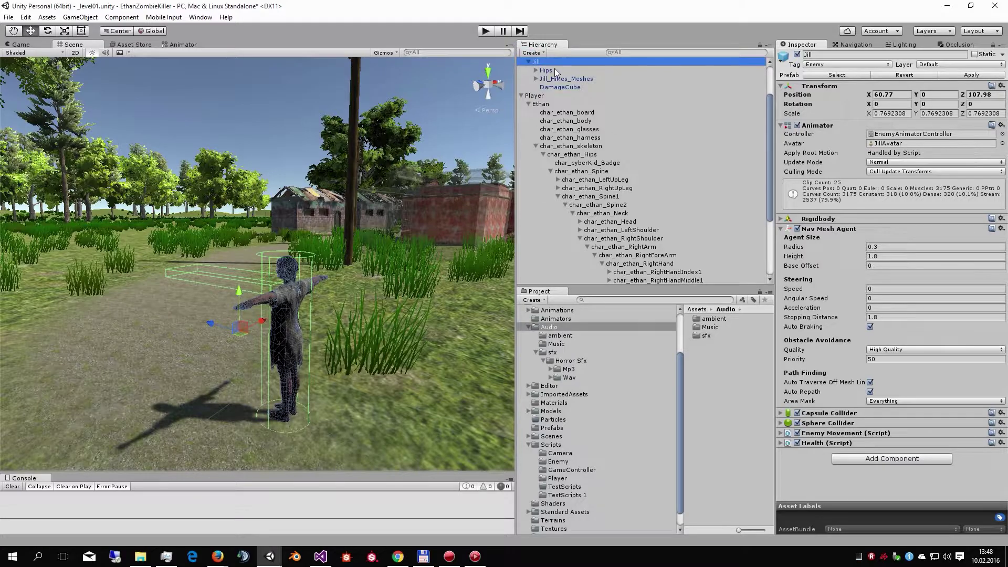
click(547, 70)
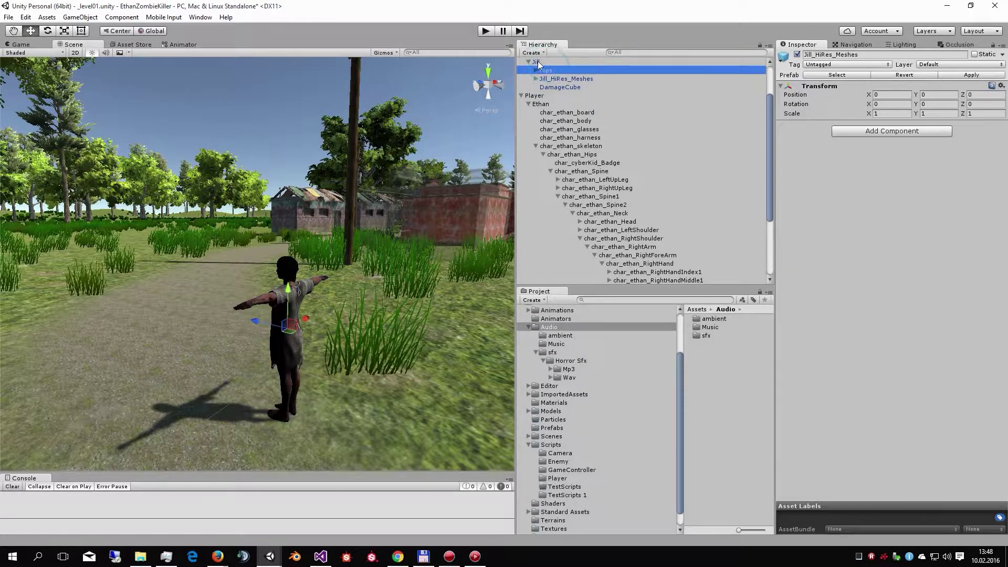
click(544, 64)
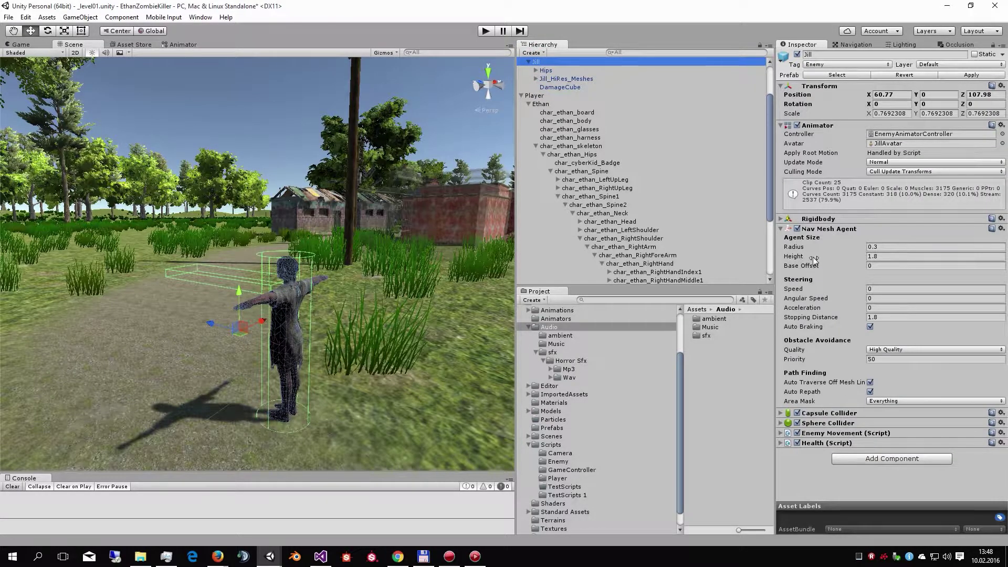
click(781, 229)
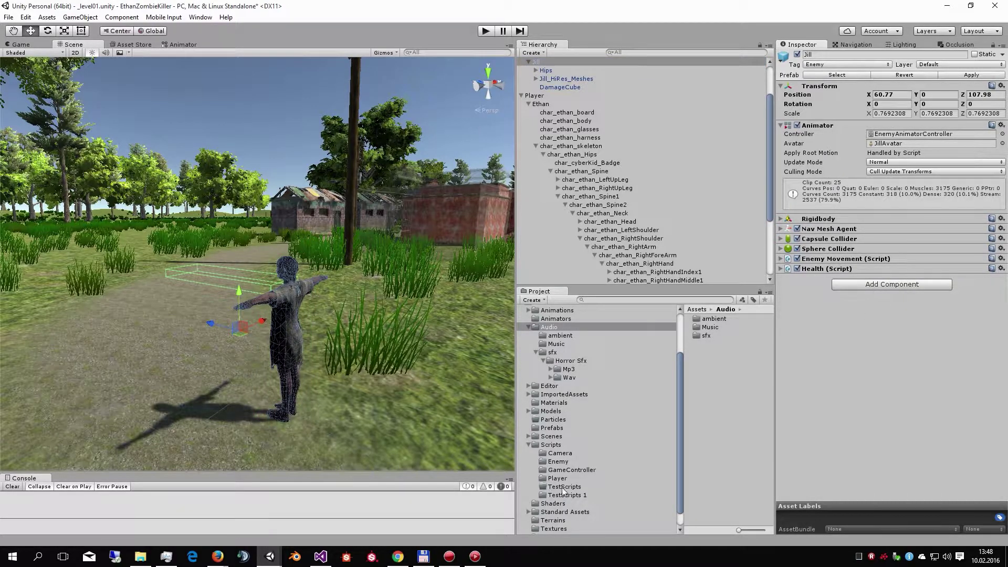
Open the EnemyDamage script from the Scripts > Enemy folder in Visual Studio.
click(558, 461)
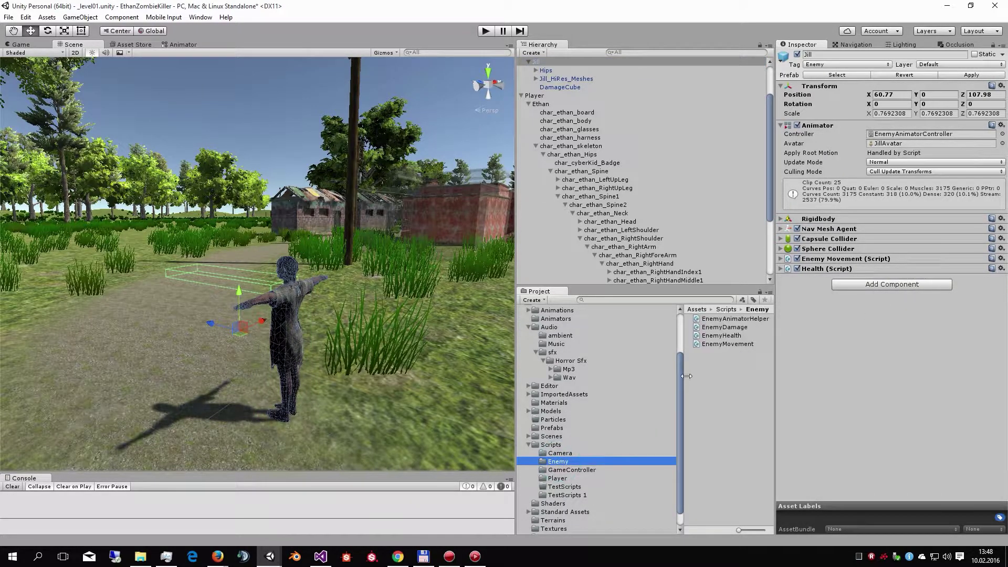
click(725, 335)
click(728, 327)
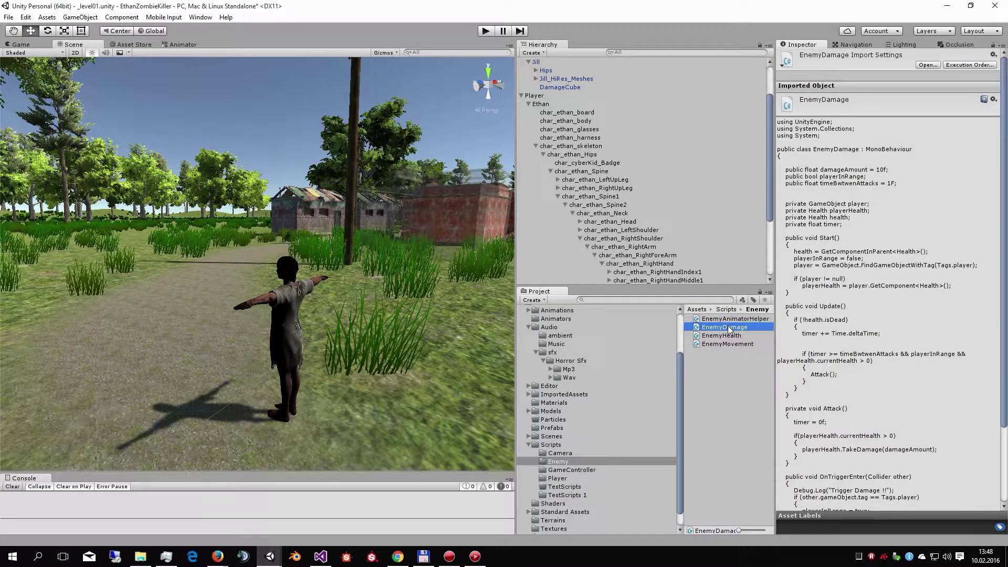
double_click(728, 328)
Locate the Attack() method and its health check in EnemyDamage.cs.
click(311, 207)
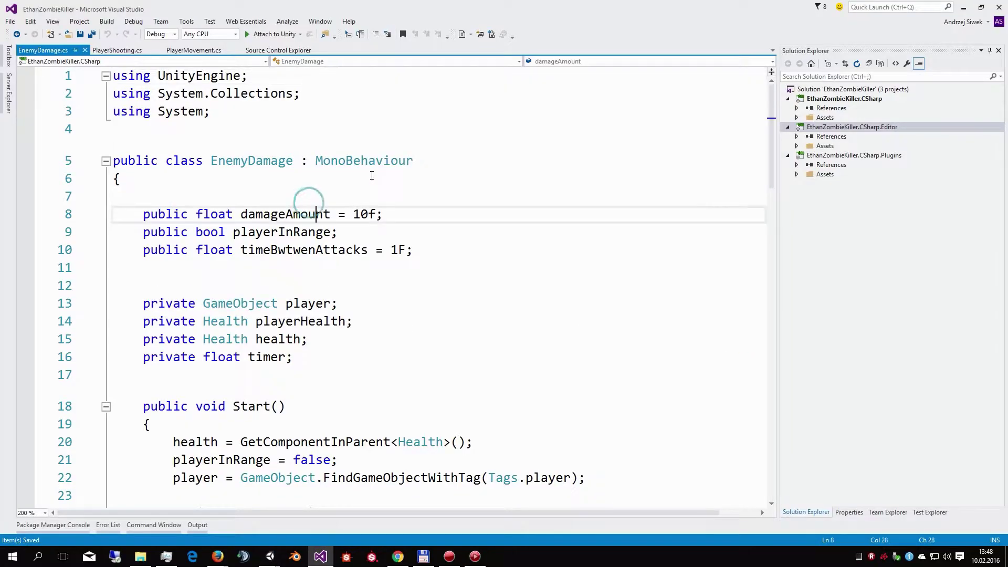
ctrl+scroll(404, 196, up, 2)
ctrl+scroll(427, 194, down, 2)
scroll(428, 194, up, 2)
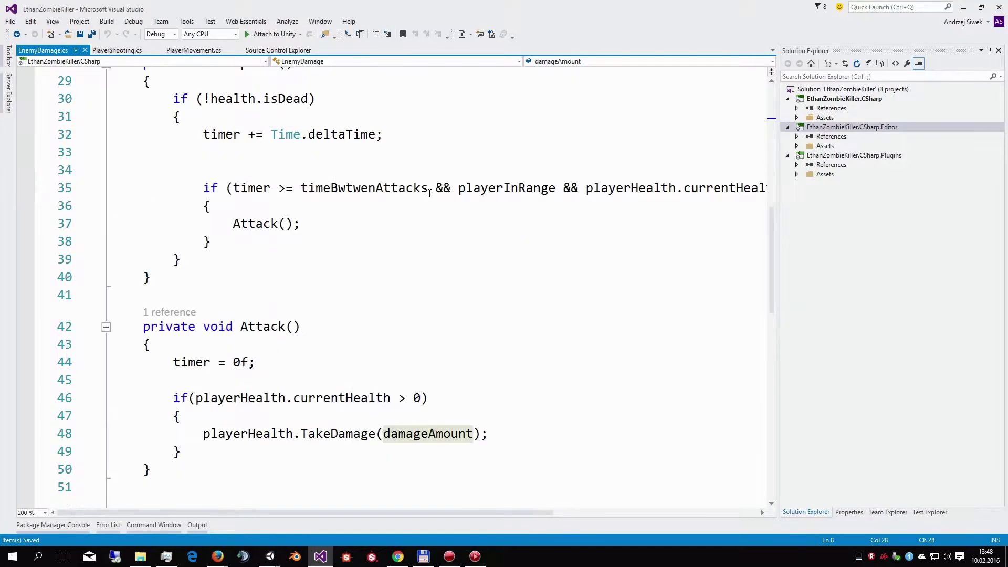
scroll(375, 219, down, 1)
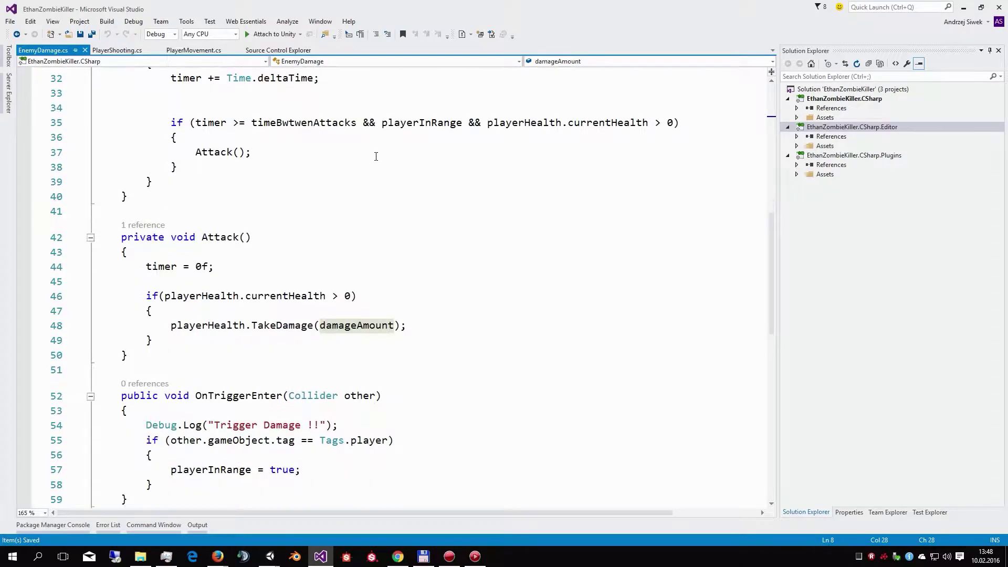
scroll(376, 158, down, 2)
click(137, 150)
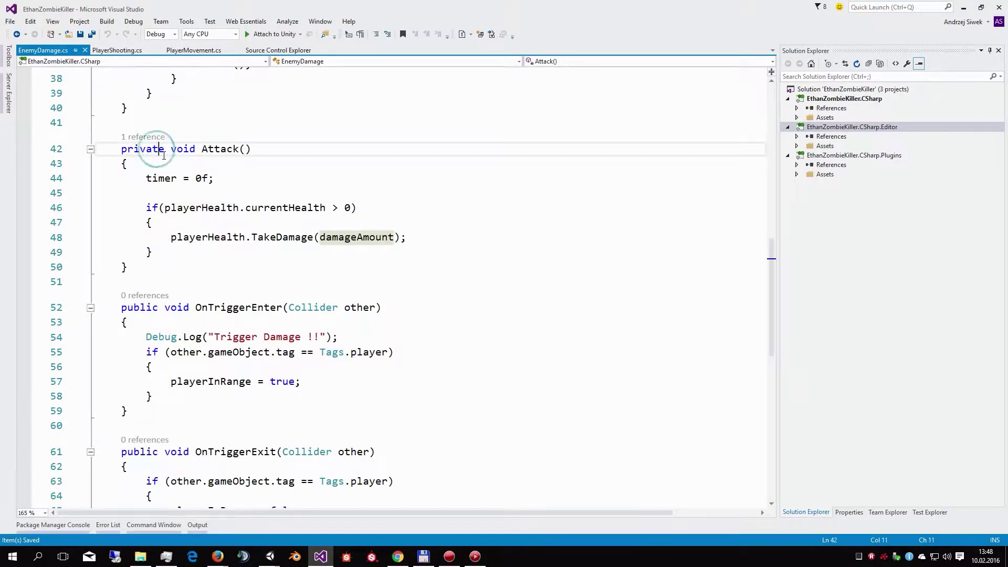
click(225, 149)
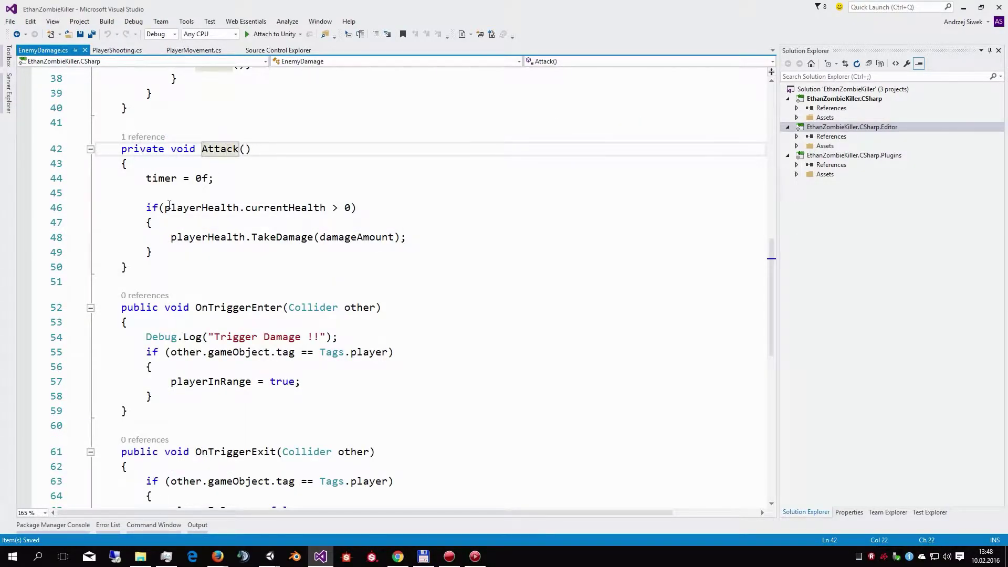
drag(146, 208, 367, 208)
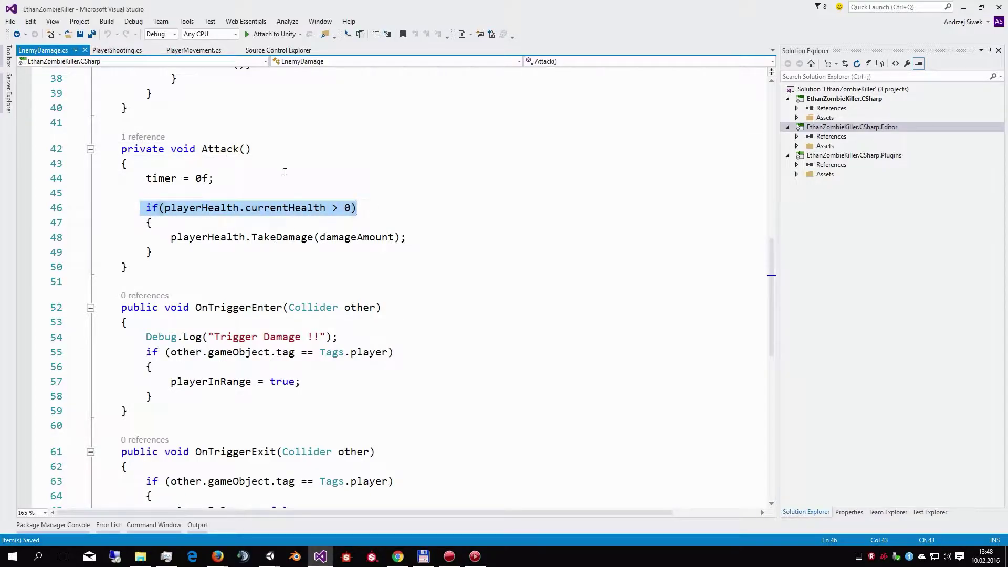
Add blank lines after 'timer = 0f;' in Attack(), then return to Unity.
click(151, 192)
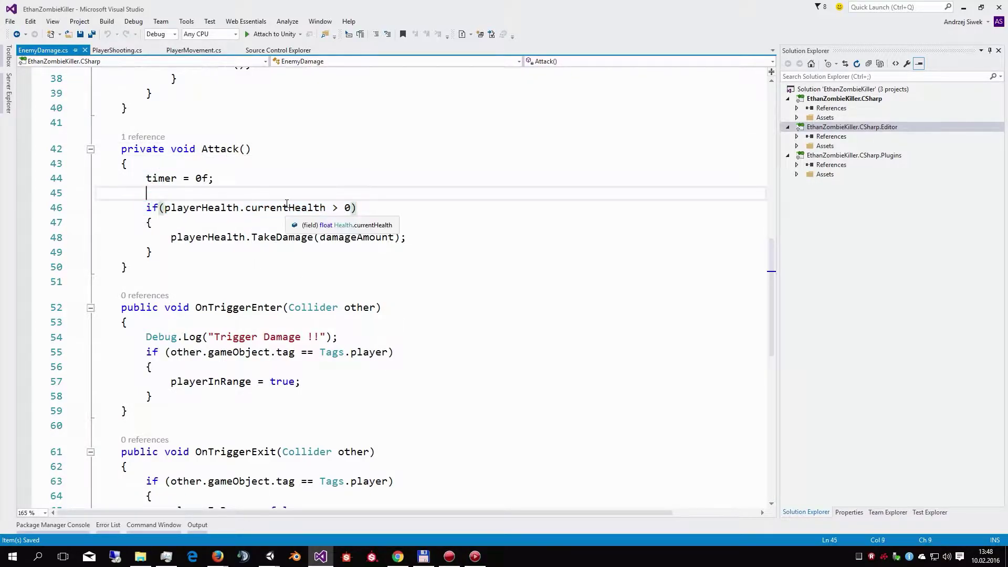
key(Return)
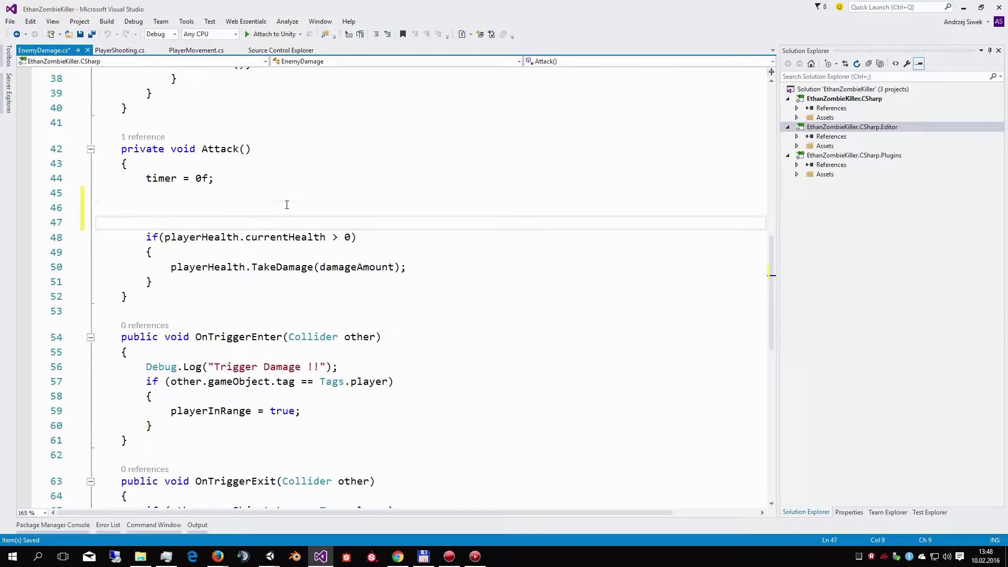
key(Up)
key(Return)
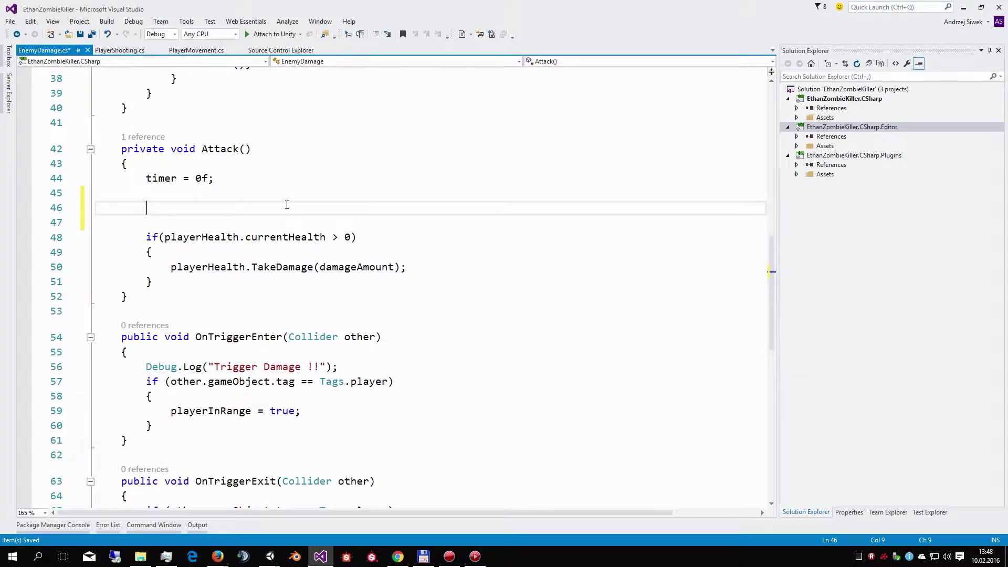
key(alt+Tab)
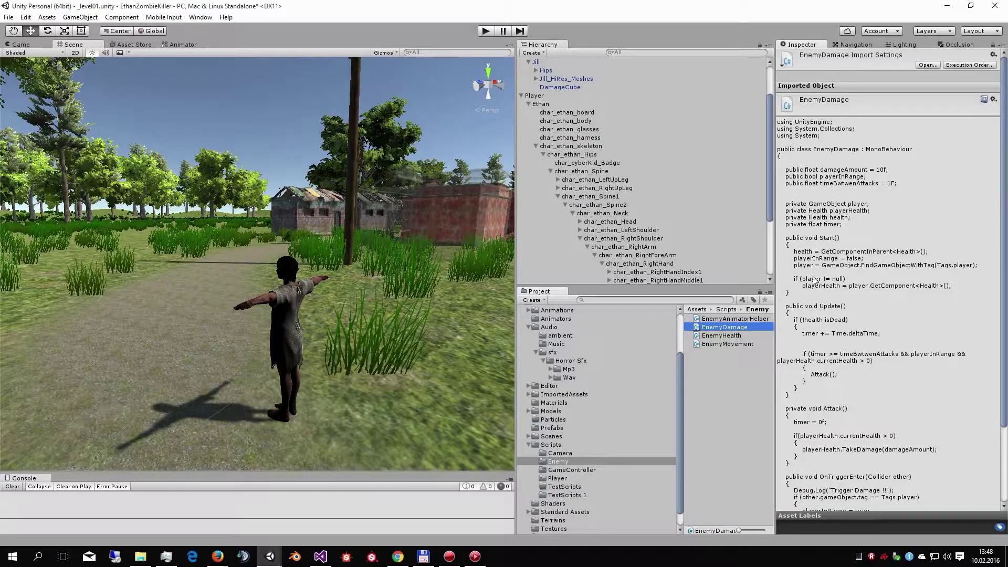
Expand Jill's Hips and select DamageCube to view its Box Collider and Enemy Damage settings.
click(535, 62)
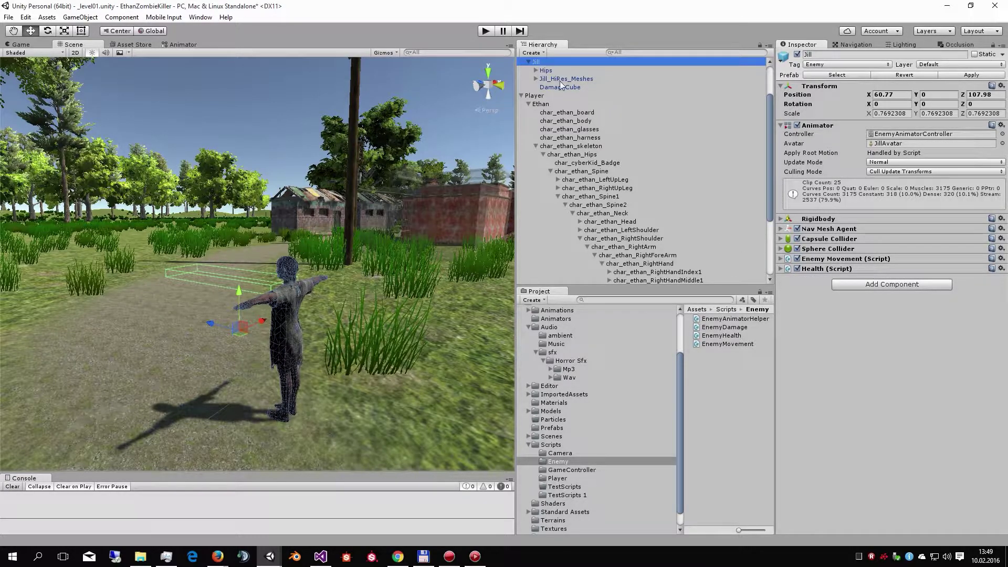
click(546, 70)
click(536, 70)
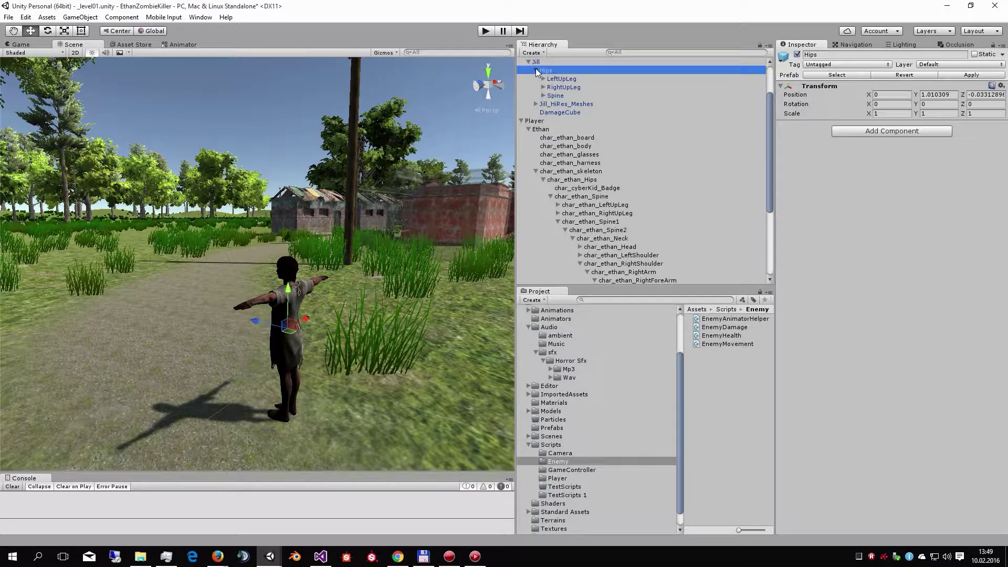
click(553, 111)
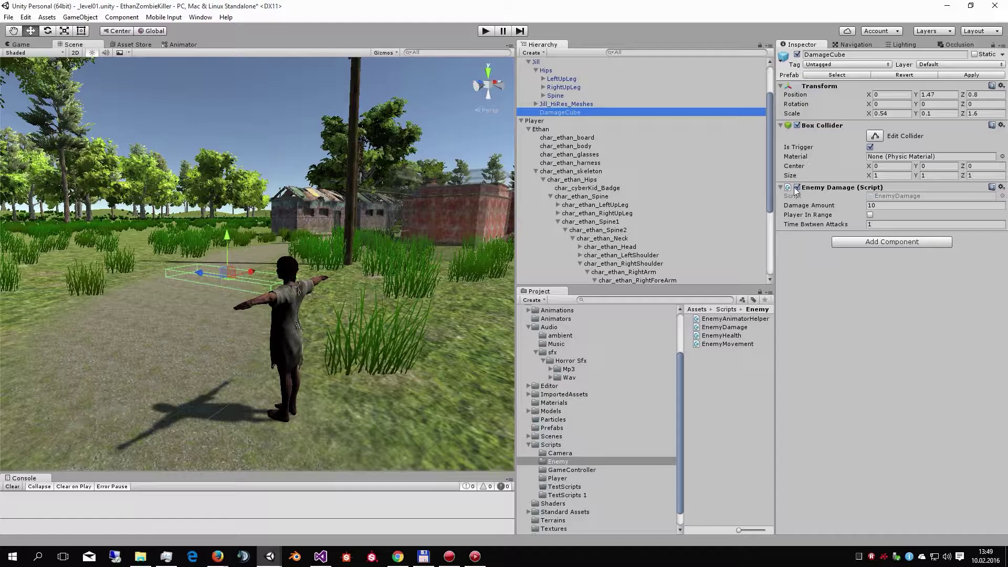
Add an Audio Source component to DamageCube via an 'audio' component search.
click(861, 242)
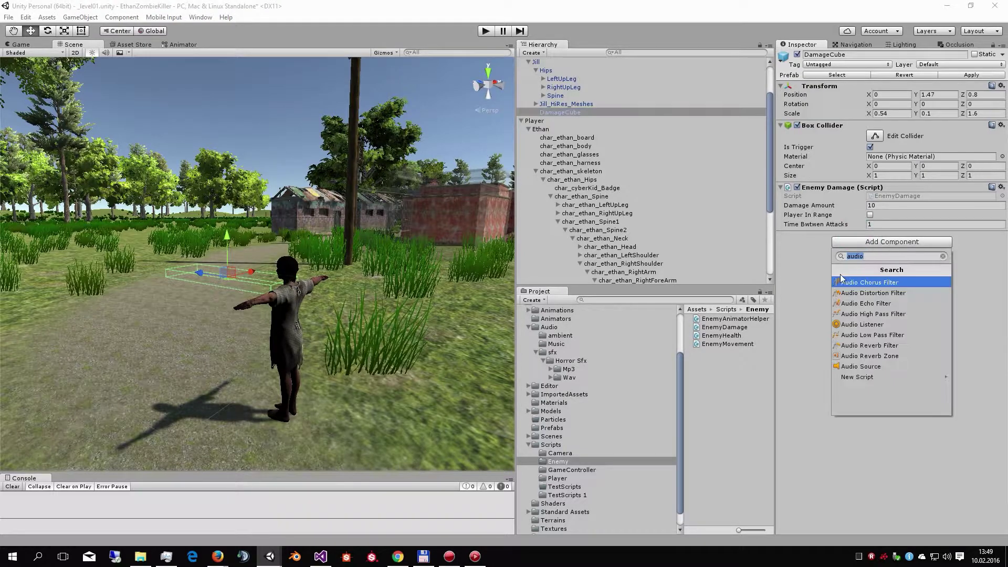
text(audio)
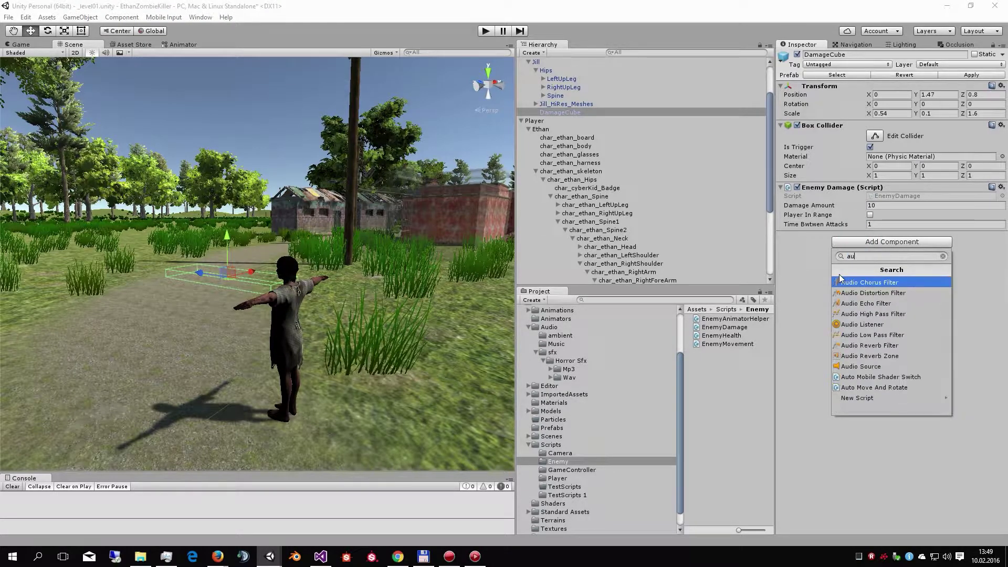
click(847, 367)
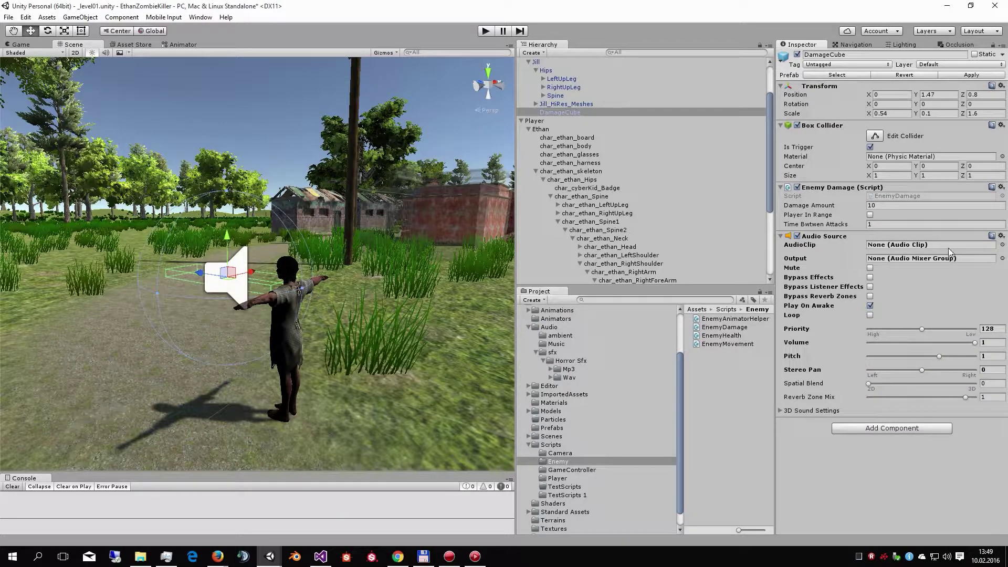
Filter the audio clip list by 'zo' and pick Zombie_01.
click(1002, 245)
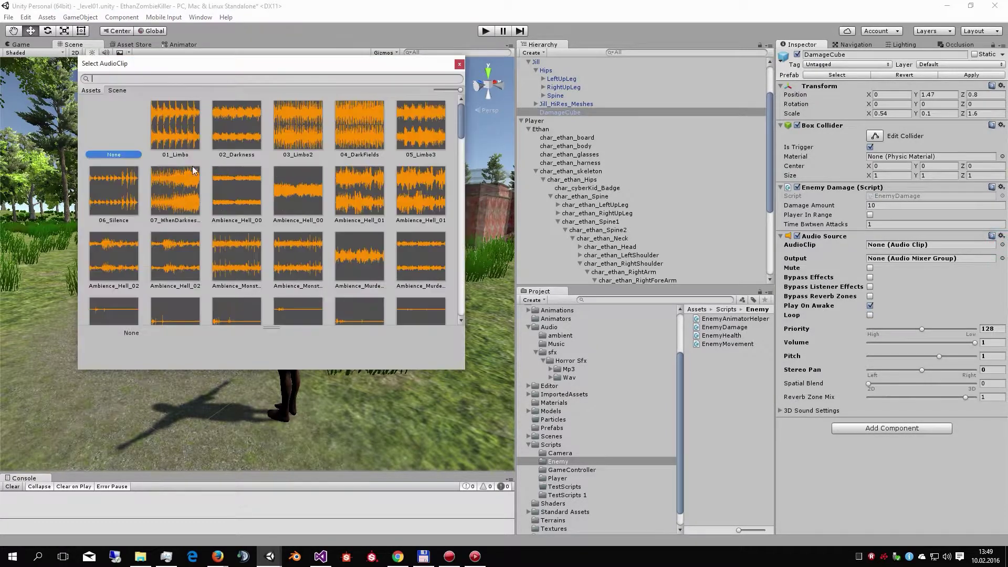
text(zombie)
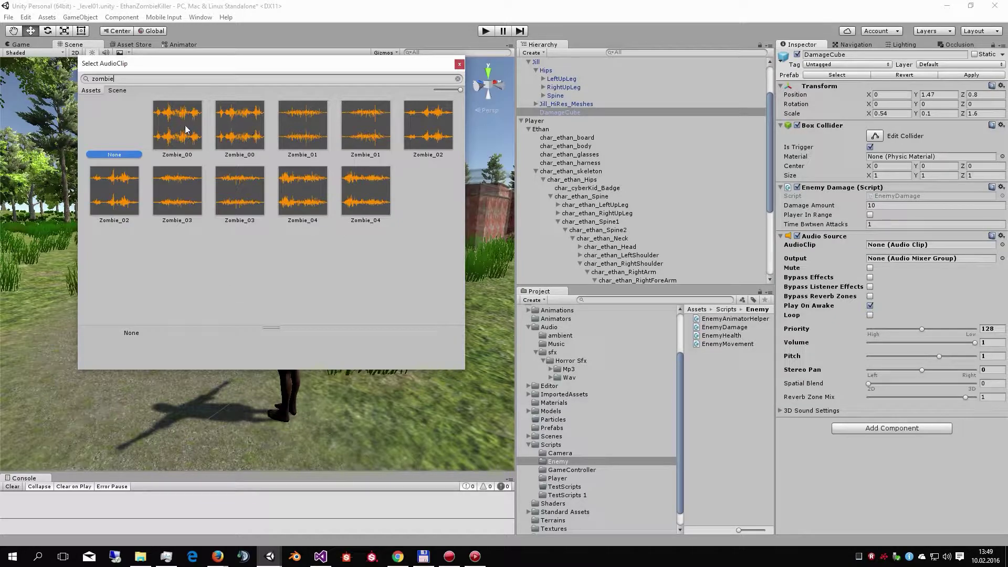
click(302, 126)
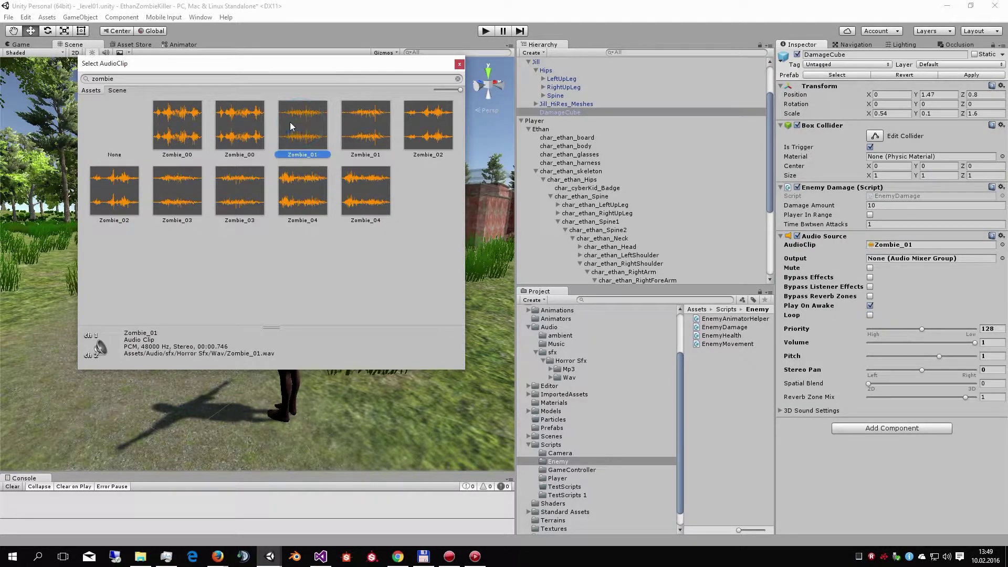
Confirm Zombie_01, then preview it from the Audio/sfx/Horror Sfx/Mp3 folder.
double_click(309, 128)
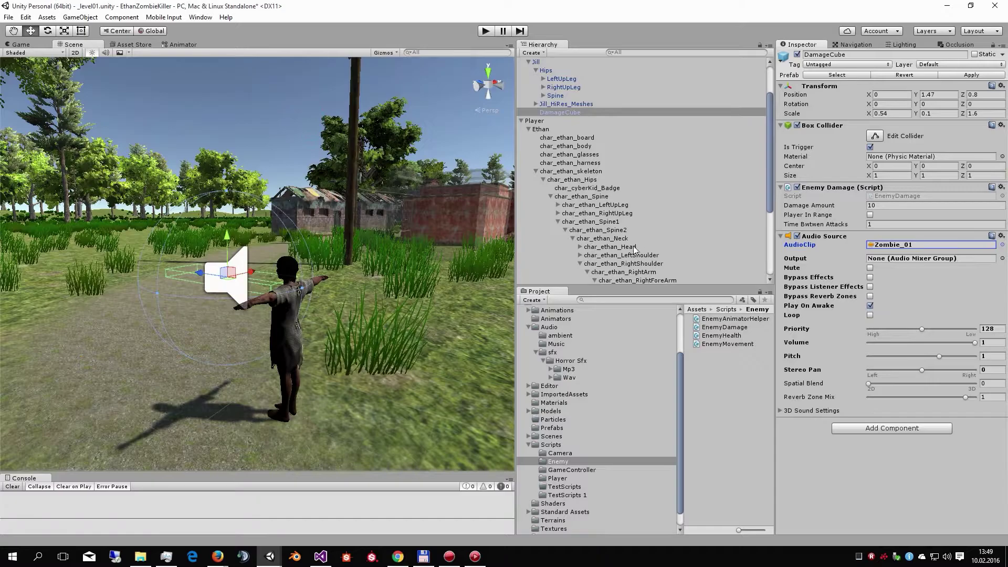
click(552, 353)
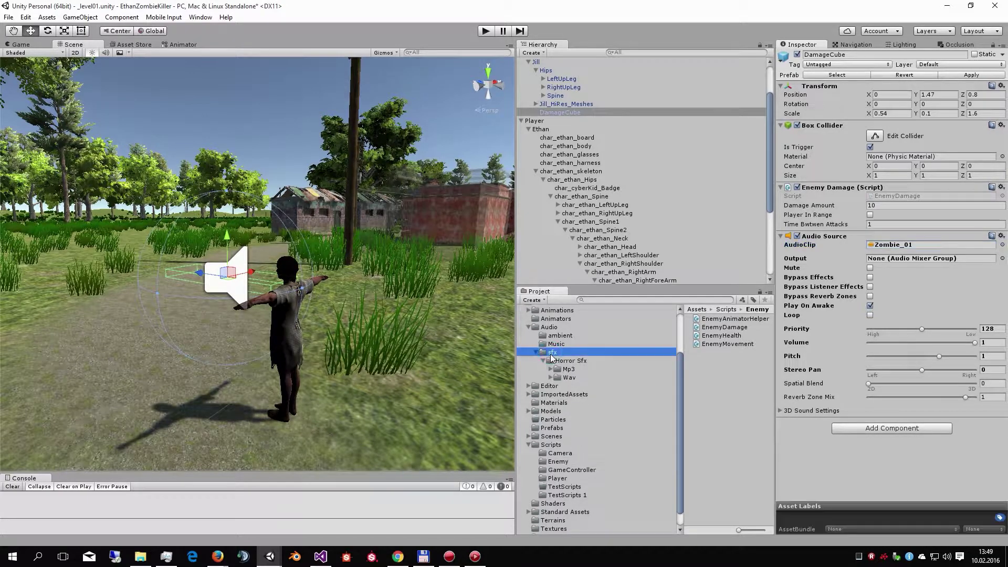
click(560, 361)
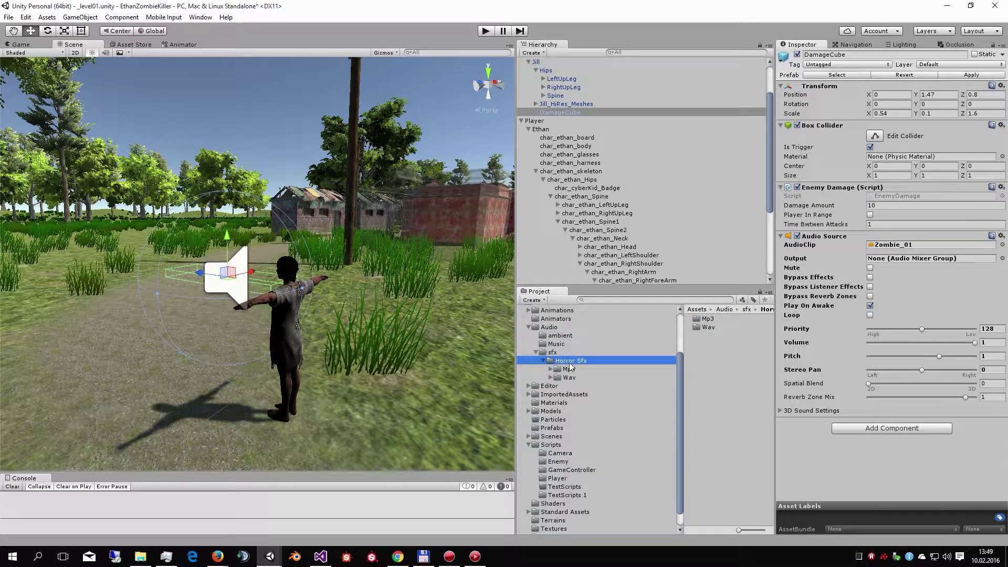
double_click(708, 319)
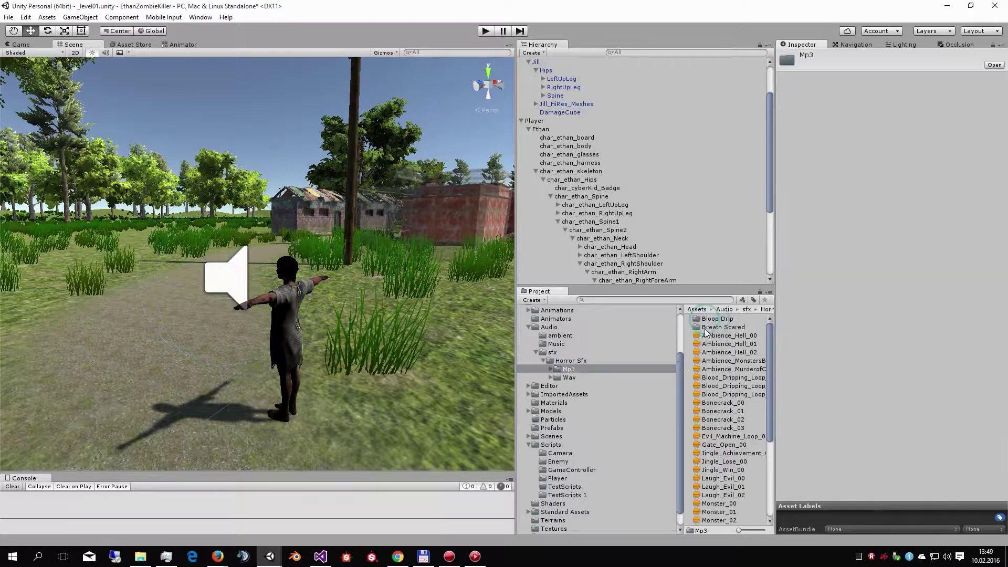
scroll(729, 367, down, 2)
scroll(731, 368, down, 2)
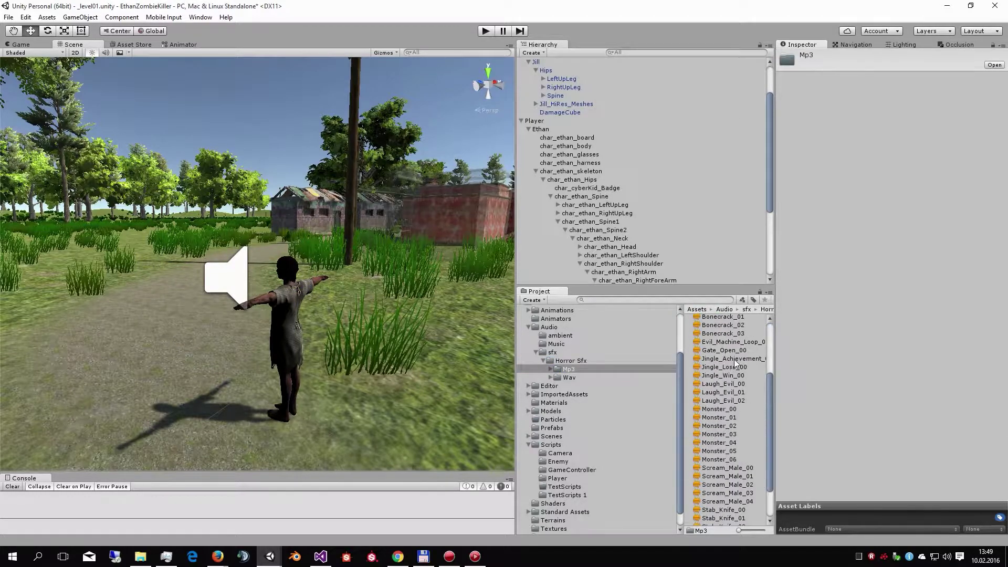
scroll(731, 370, down, 2)
click(717, 497)
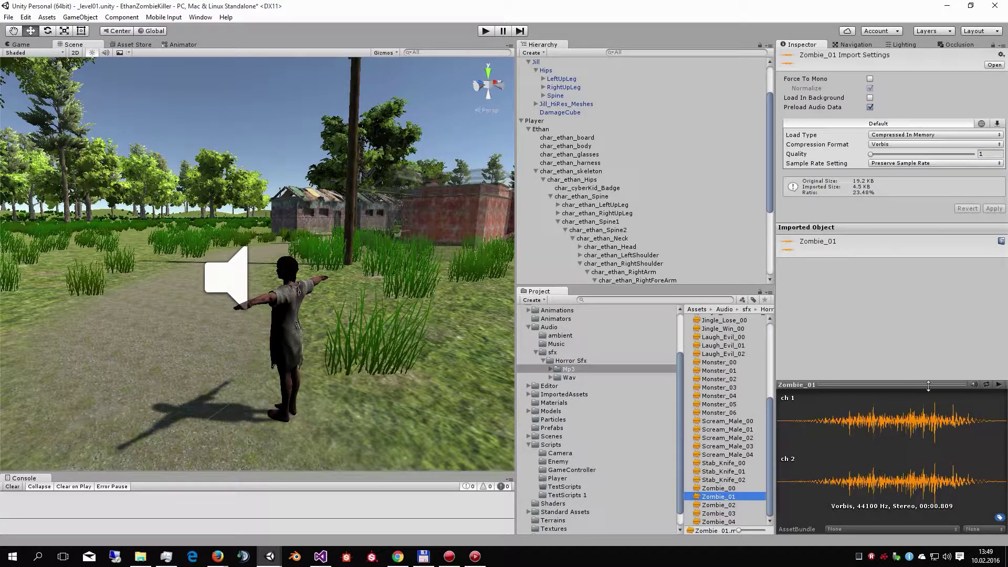
click(997, 385)
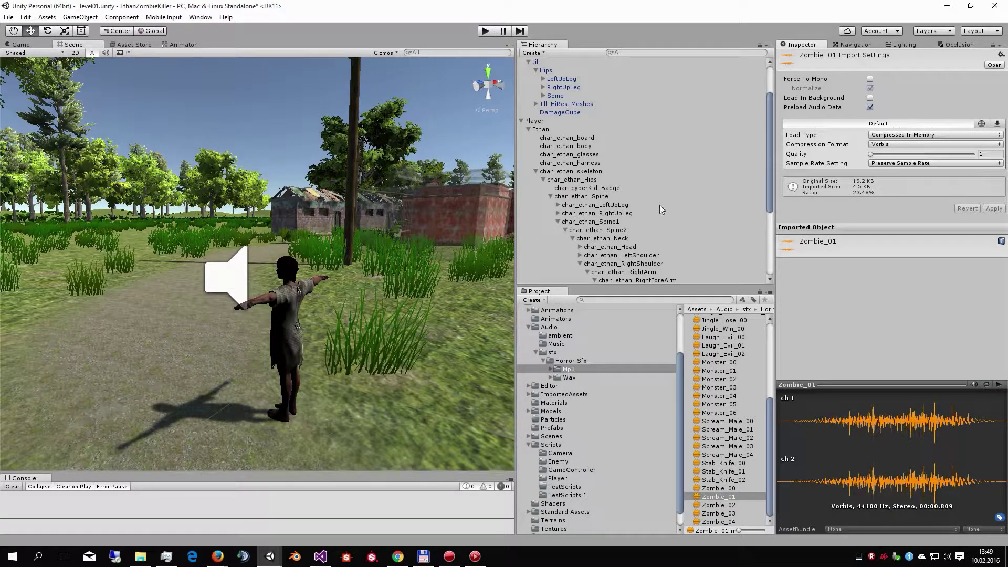
Turn off Play On Awake and set Spatial Blend to 1 (3D) on DamageCube's Audio Source.
click(559, 112)
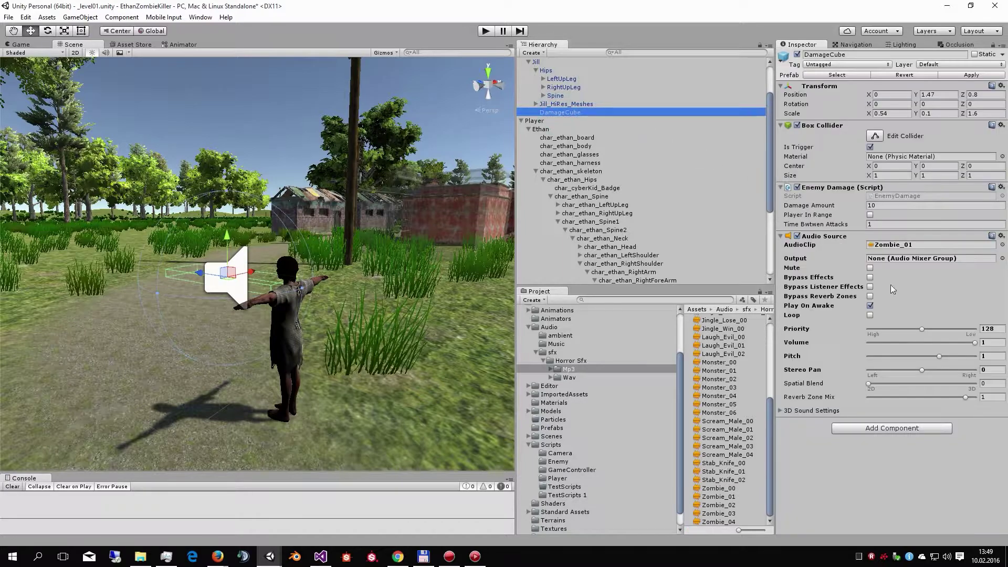
click(871, 307)
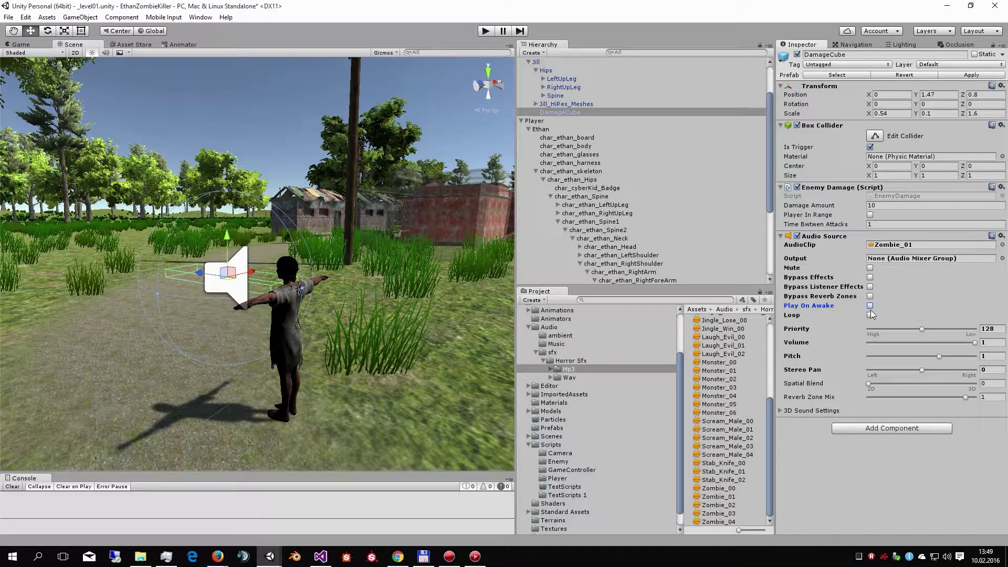
drag(869, 386, 977, 384)
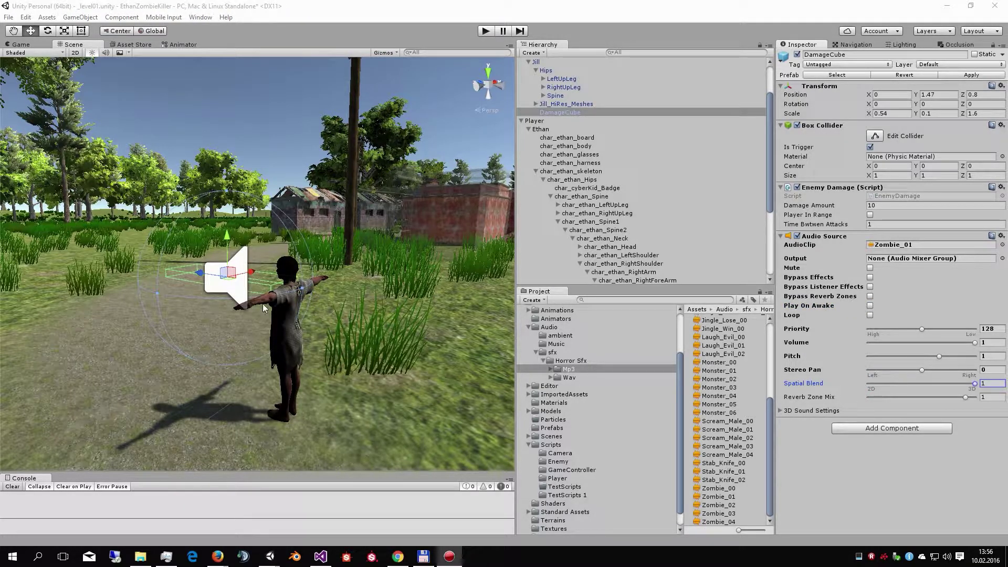
click(320, 556)
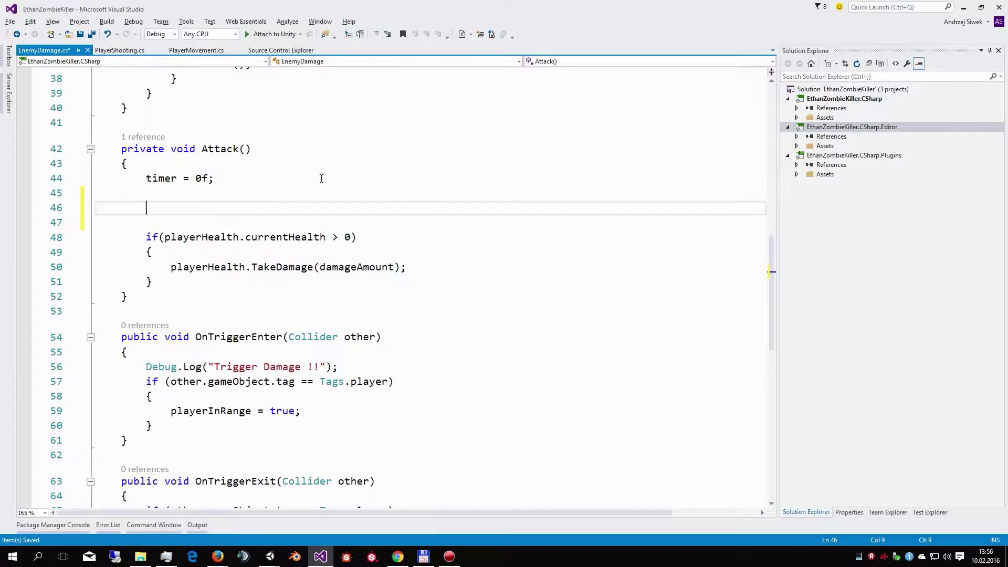
Add the placeholder comment '// tu wstawimy dzwi' inside Attack().
scroll(199, 273, up, 4)
scroll(200, 273, down, 3)
scroll(200, 273, up, 5)
scroll(345, 231, up, 3)
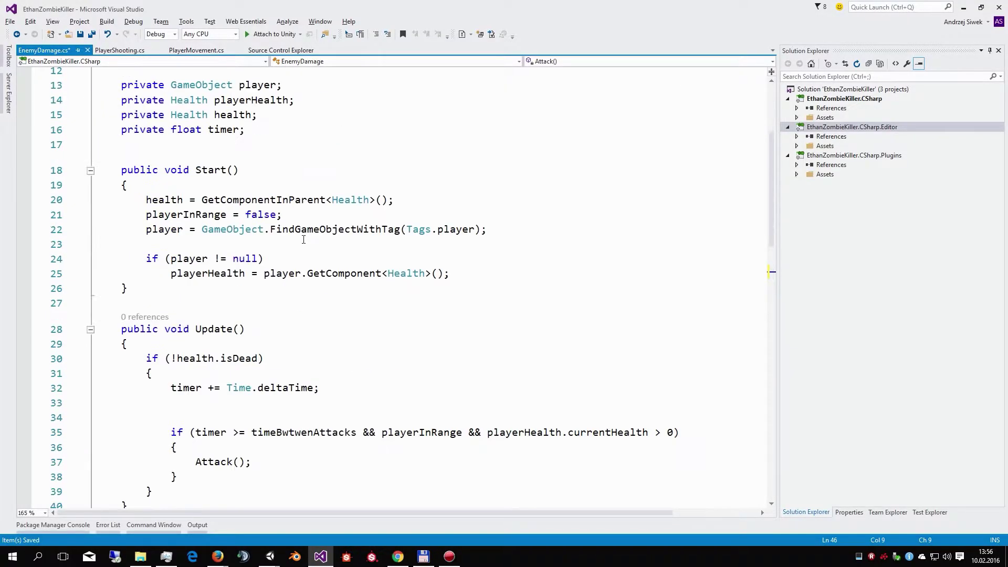
scroll(317, 250, down, 6)
scroll(316, 252, down, 1)
text(/)
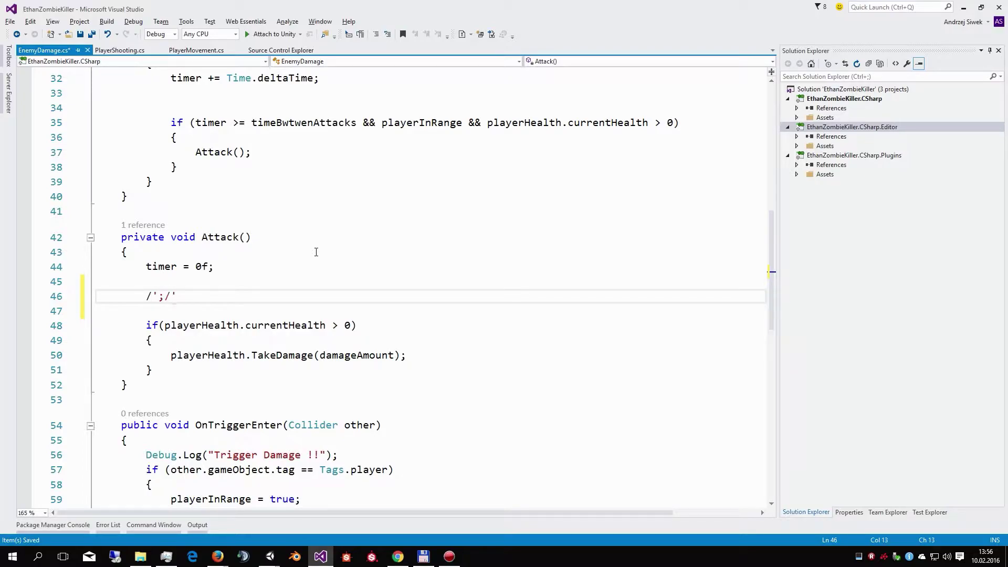
key(BackSpace)
text(// tu wst)
text(awimy dzwięk)
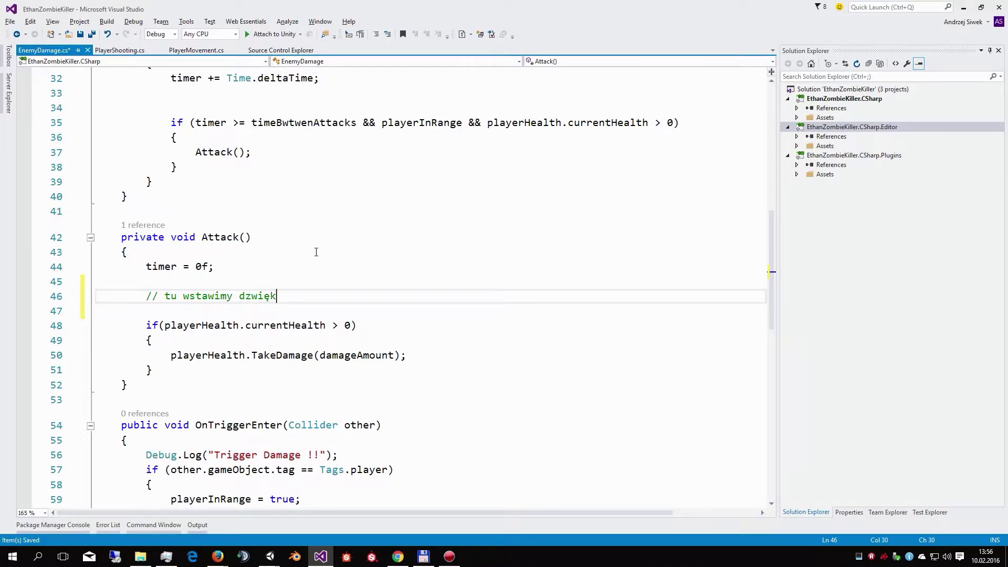
Declare a private AudioSource field named enemyattackAudio.
scroll(316, 252, up, 5)
scroll(316, 252, up, 5)
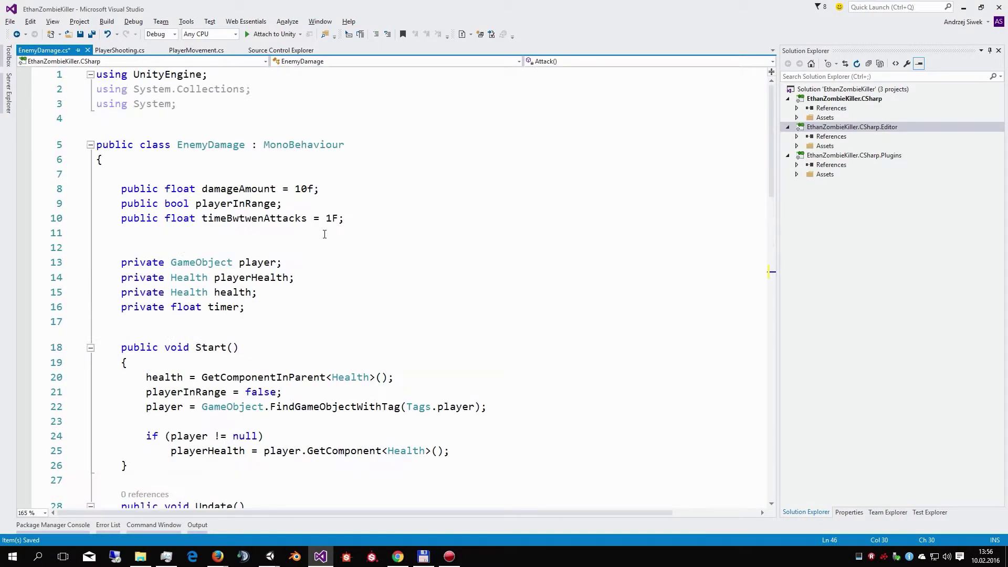
scroll(262, 262, down, 1)
click(126, 275)
key(Return)
key(Return)
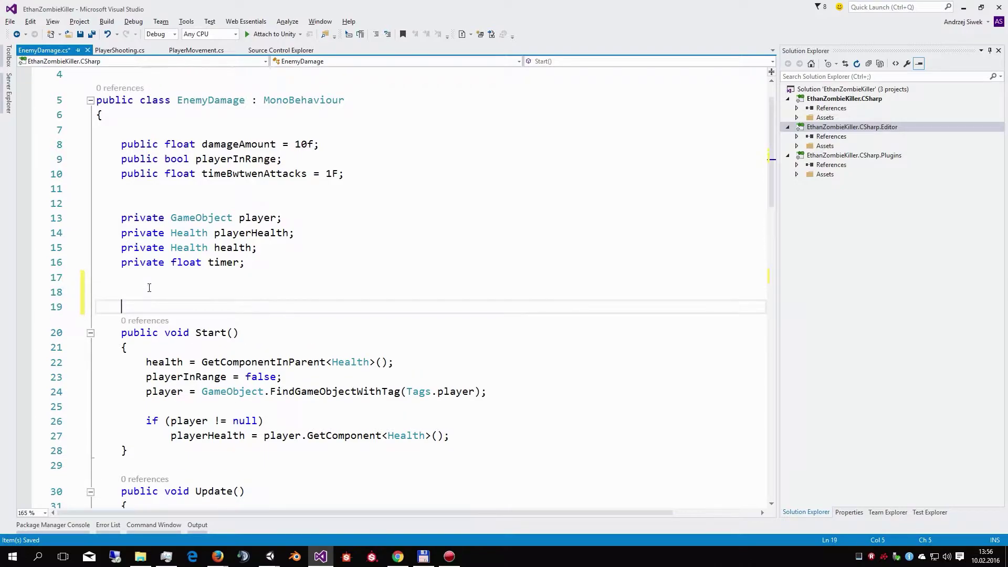
text(private )
text(Audio)
key(Tab)
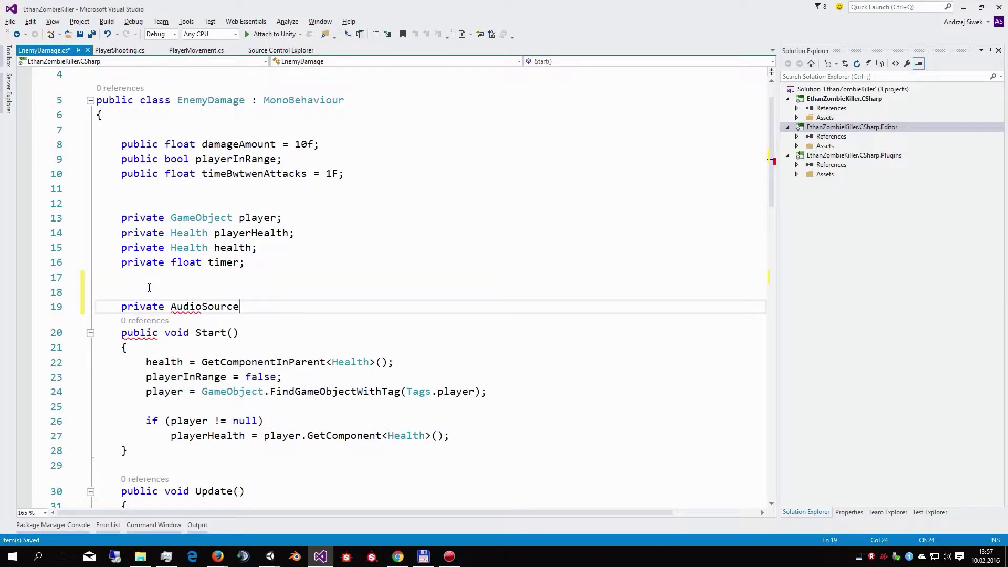
text( enem)
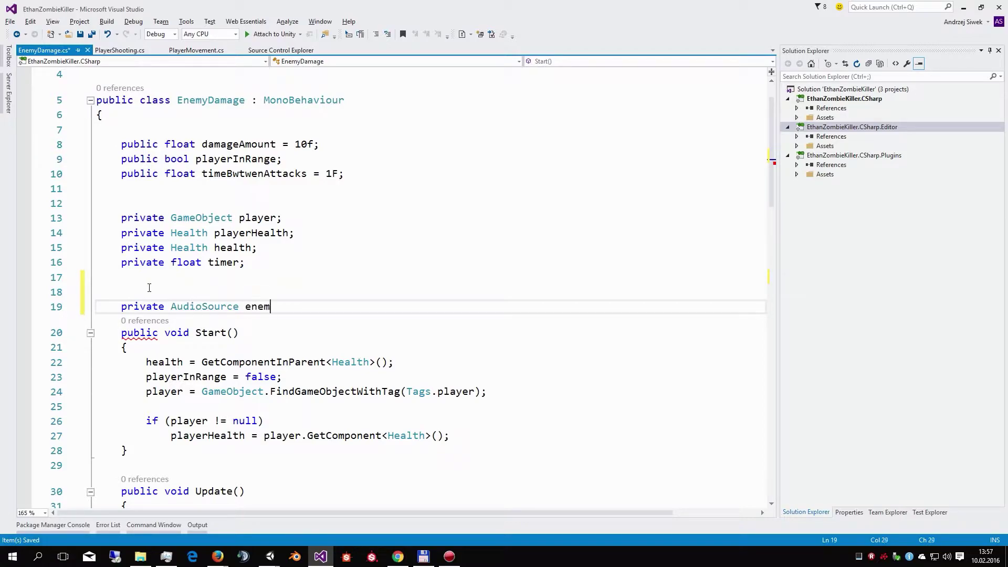
text(yattackA)
text(udio)
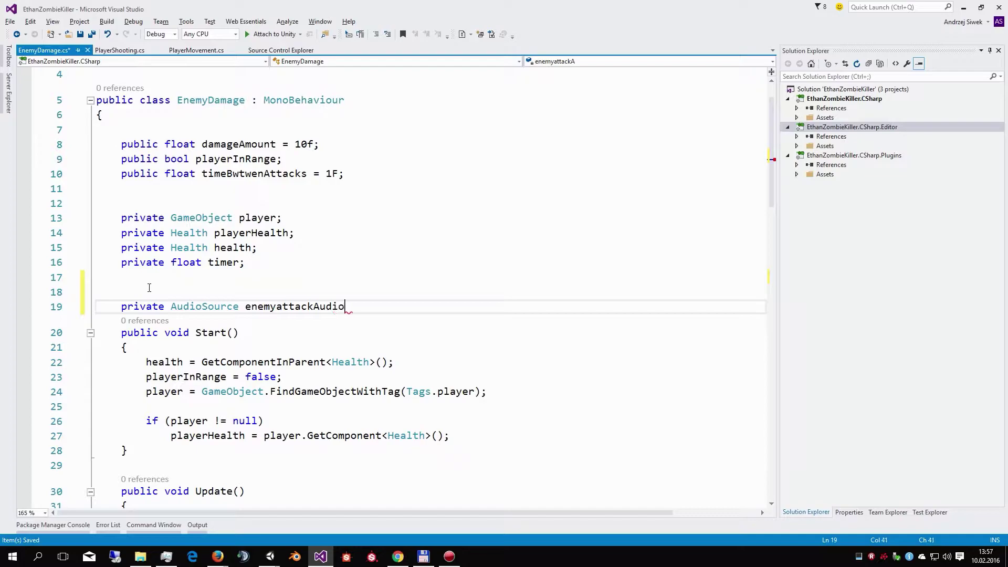
text(;)
key(shift+Left)
key(Left)
key(ctrl+shift+Left)
key(ctrl+c)
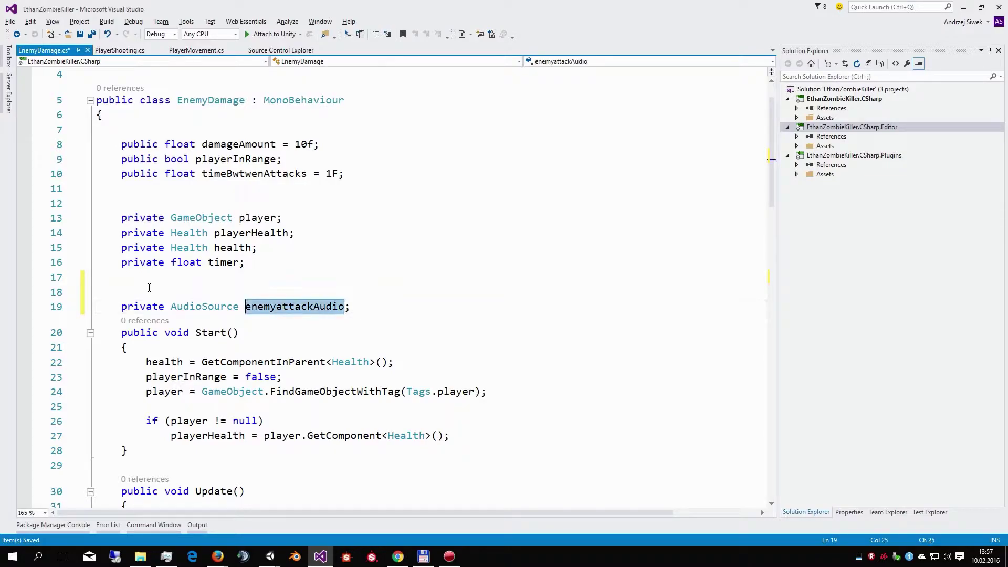
Assign enemyattackAudio = GetComponent<AudioSource>(); in Start() and save the script.
scroll(149, 288, down, 5)
click(469, 217)
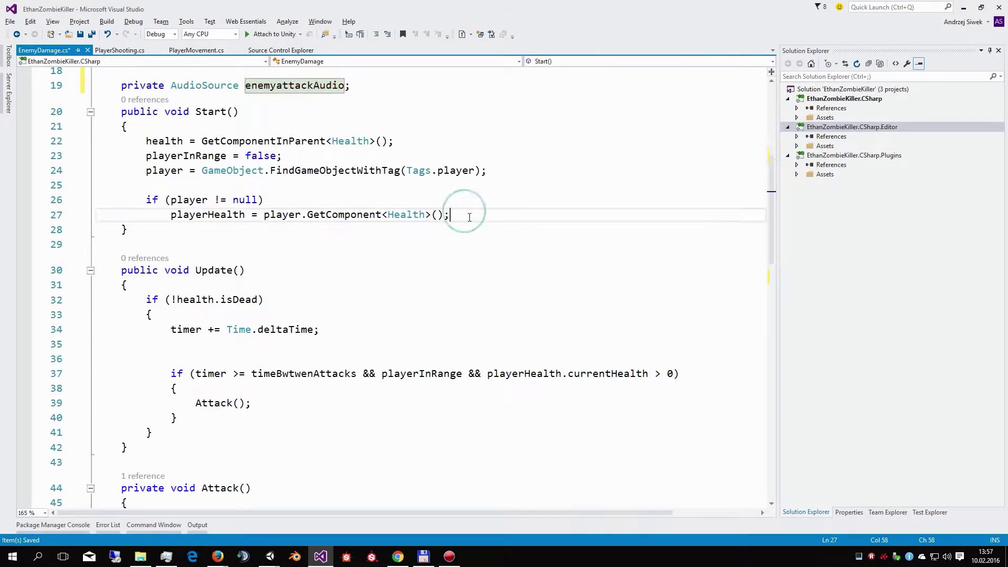
key(Return)
key(Return)
key(ctrl+v)
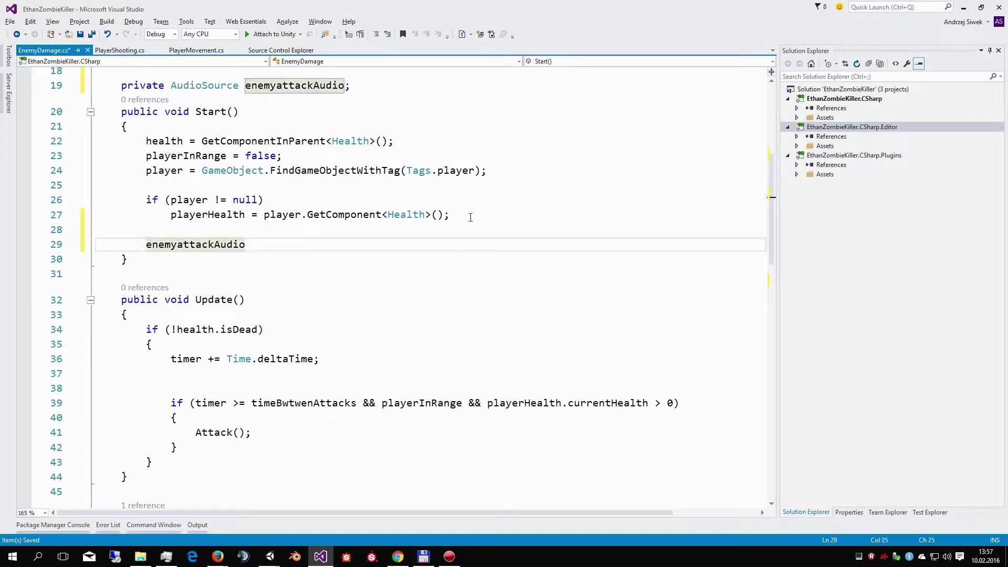
text( = Get)
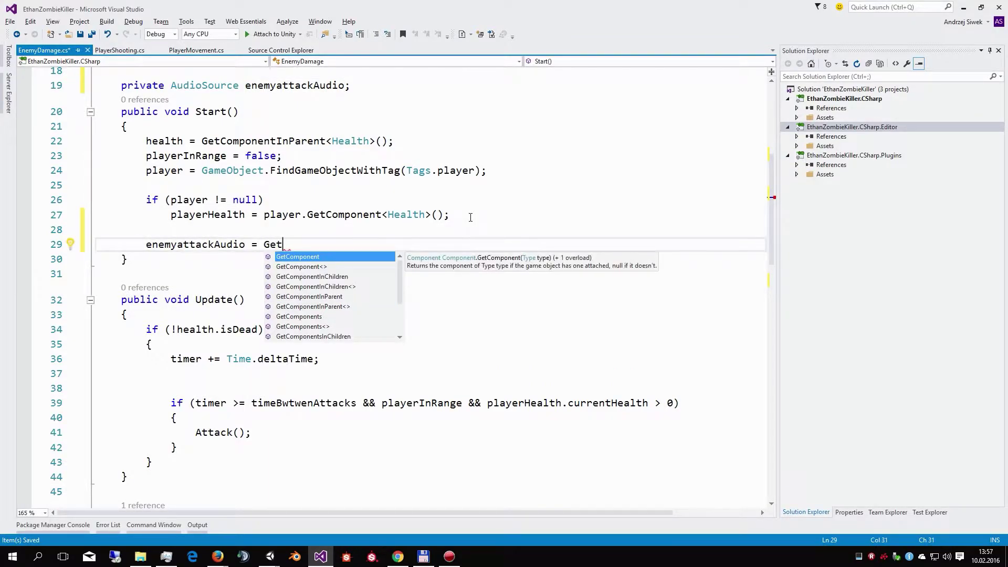
text(Component<)
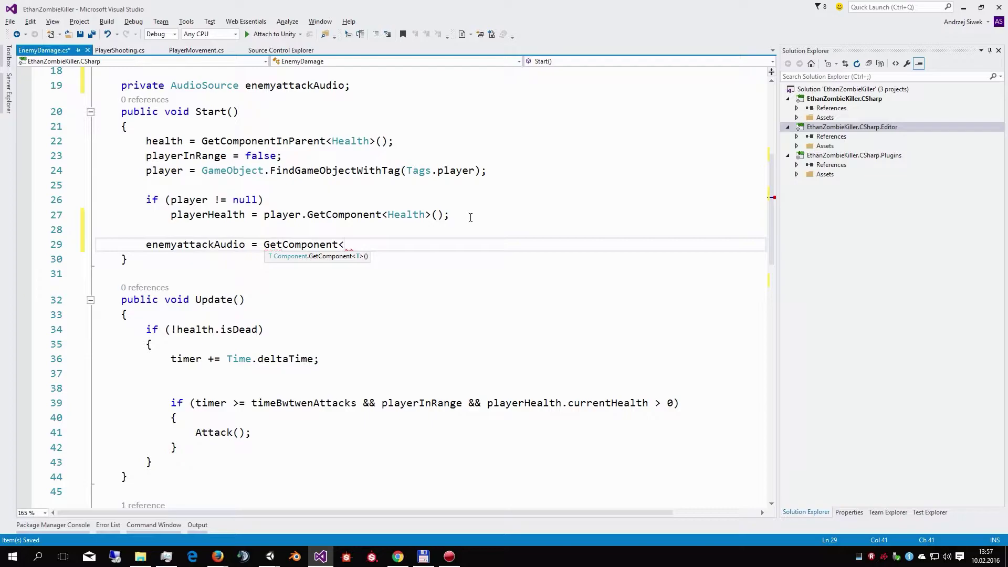
text(Aud)
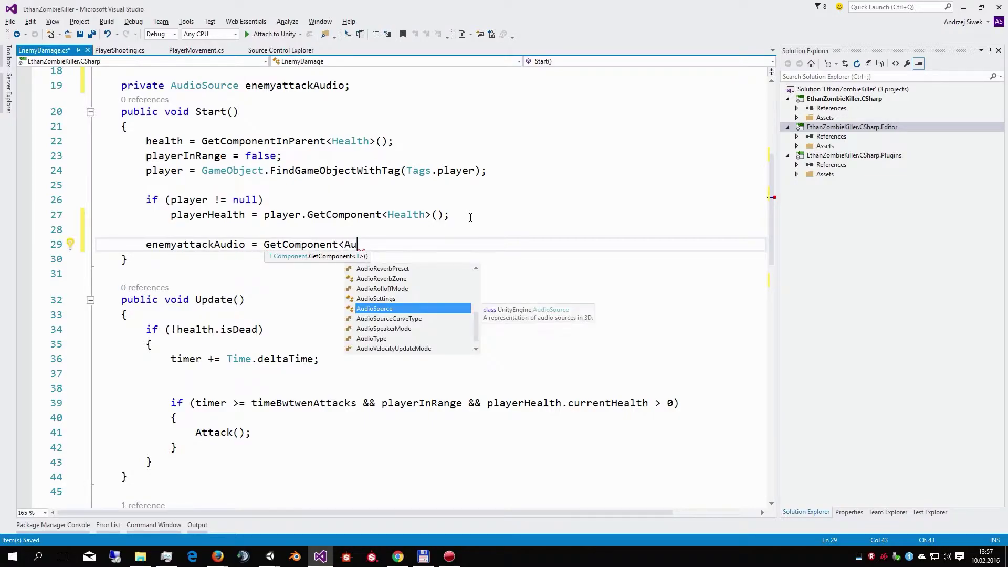
key(Tab)
text(>();)
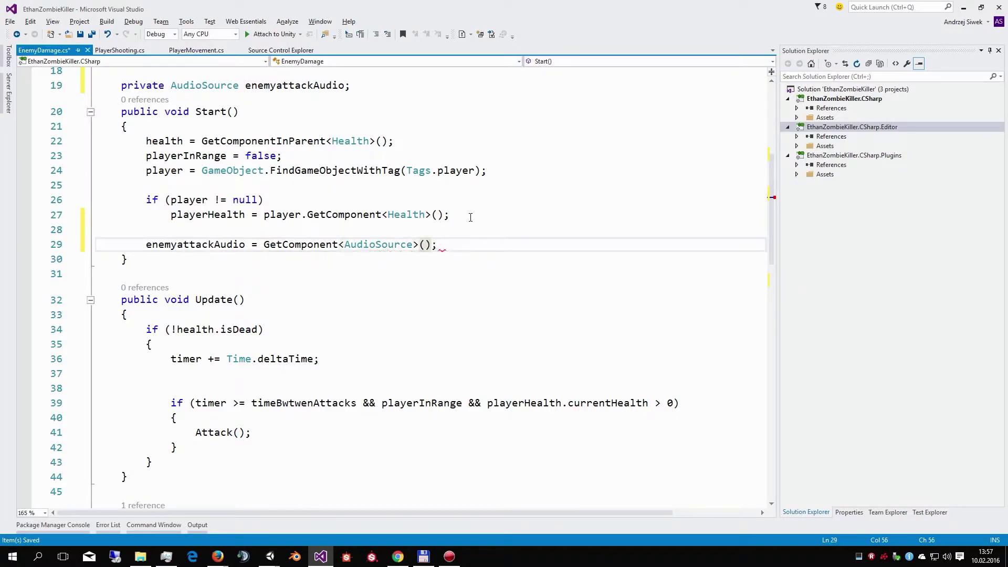
key(ctrl+s)
scroll(255, 271, down, 9)
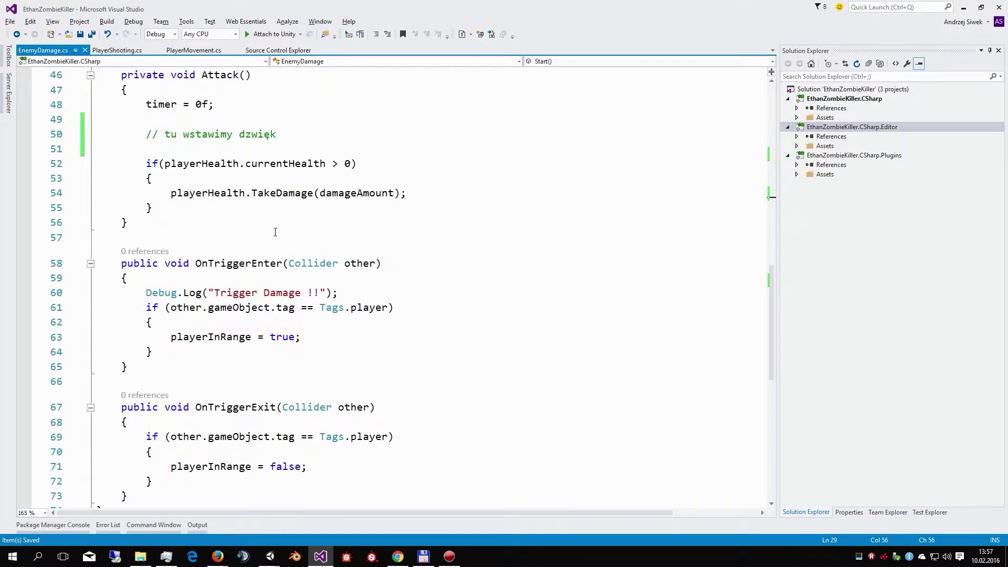
Start the line enemyattackAudio.pitch = Random, resolving Random to UnityEngine.Random.
scroll(329, 130, down, 4)
scroll(300, 179, up, 4)
scroll(272, 226, up, 3)
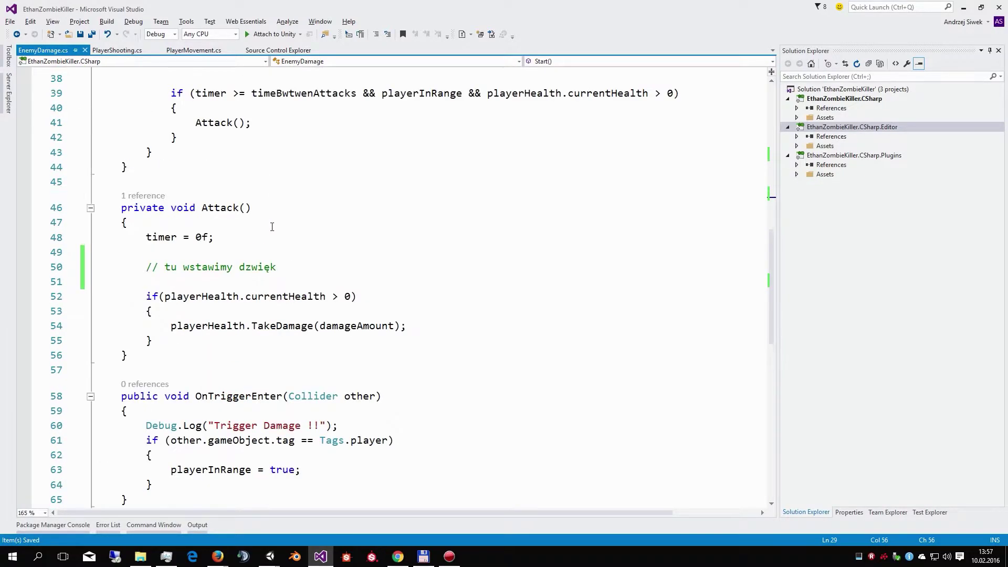
click(148, 286)
key(Return)
key(Return)
click(186, 279)
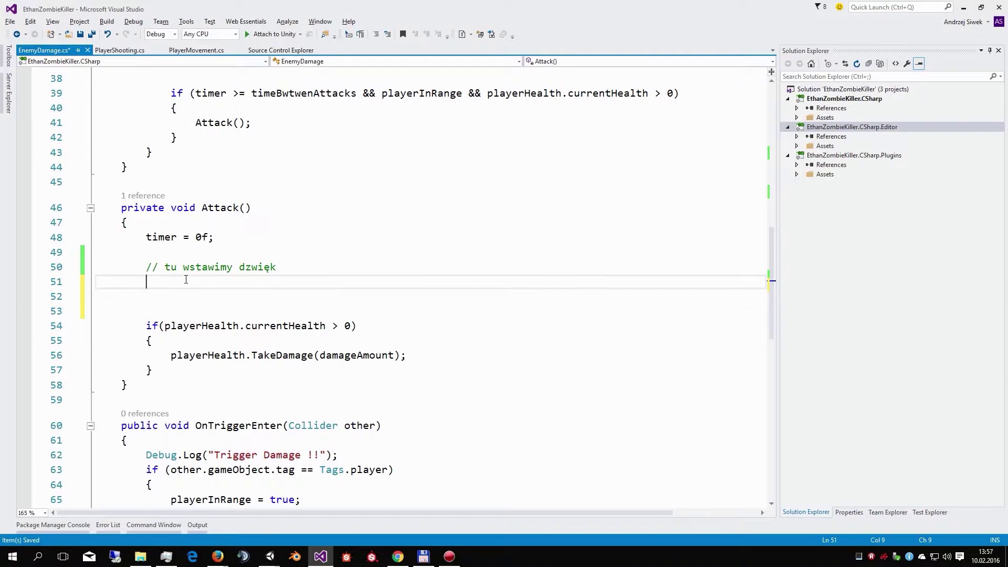
text(enemyattackAudio.pi)
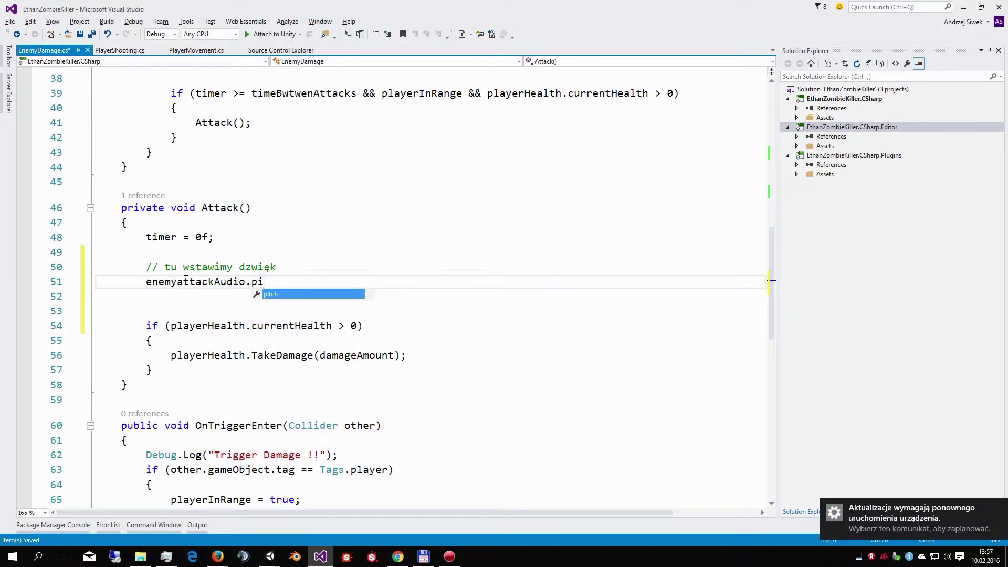
text(tch)
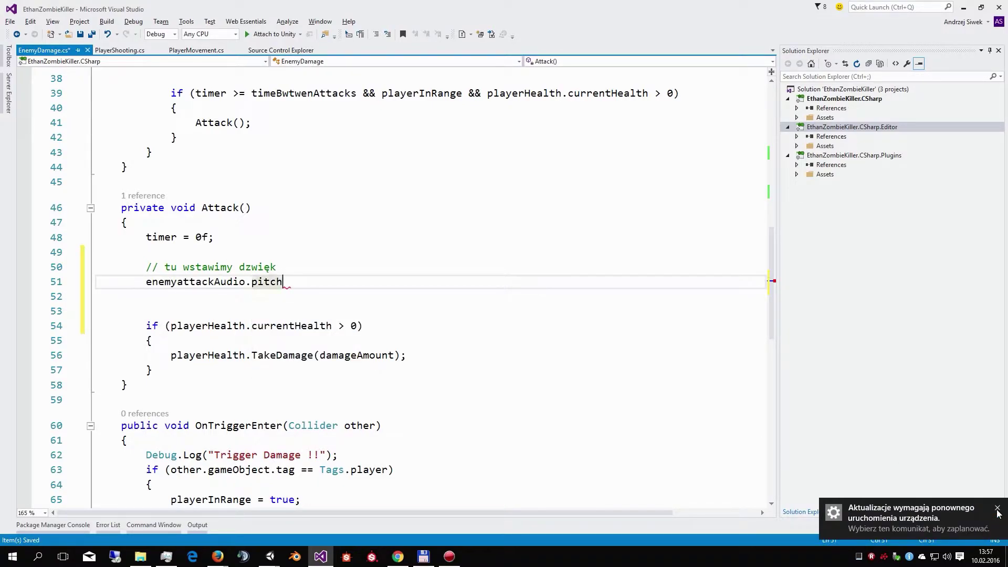
text( = )
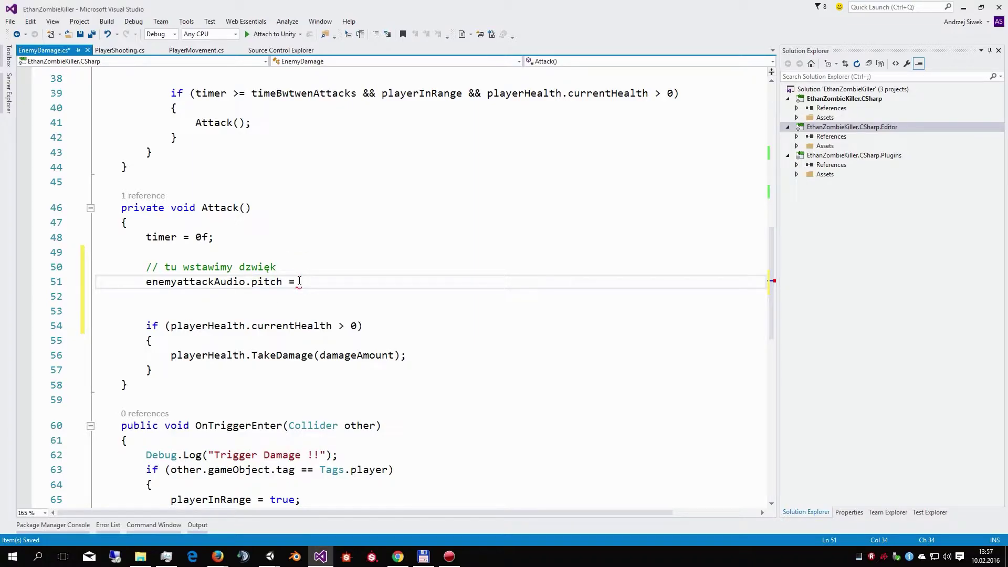
text(Ran)
key(Tab)
text(.)
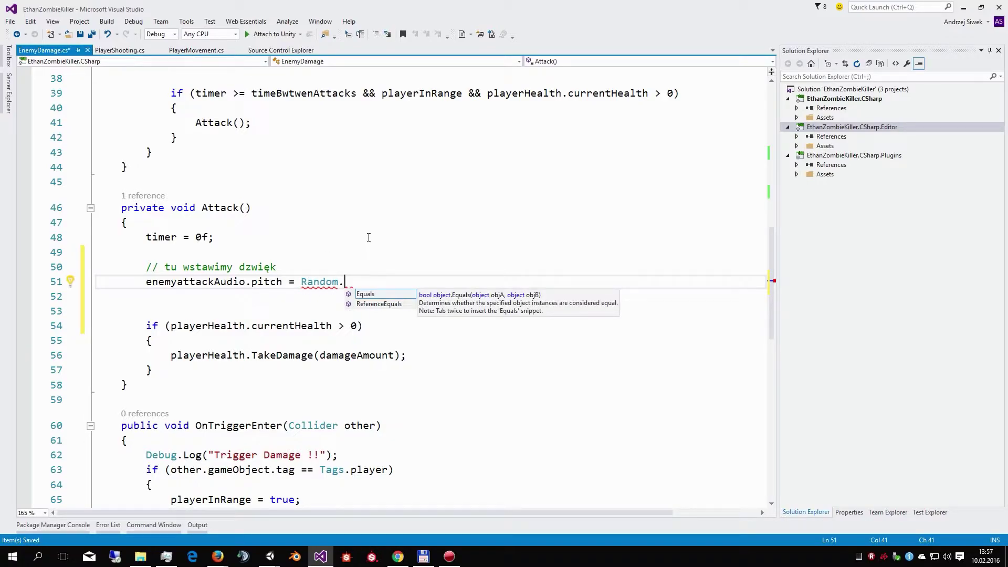
key(BackSpace)
click(314, 282)
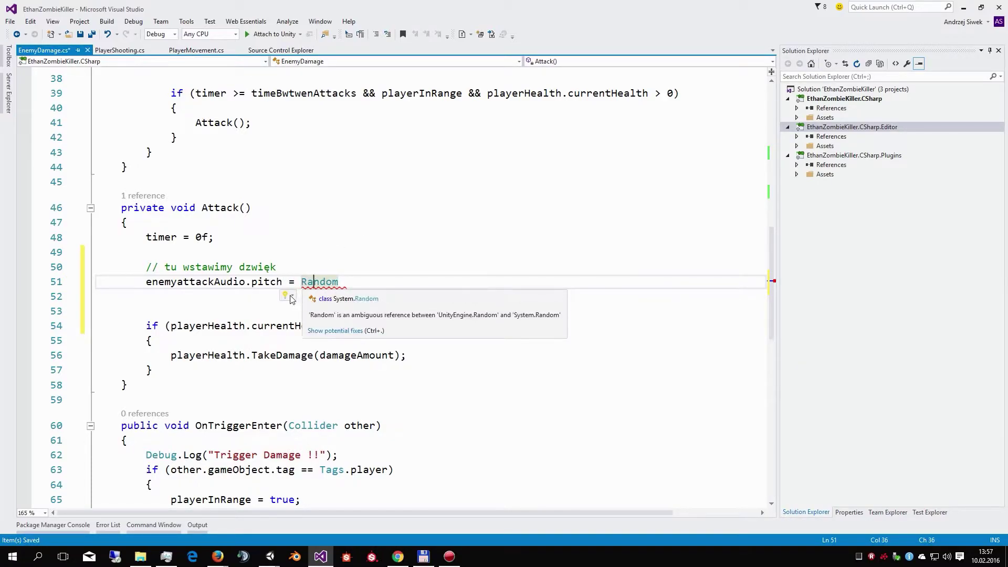
click(292, 295)
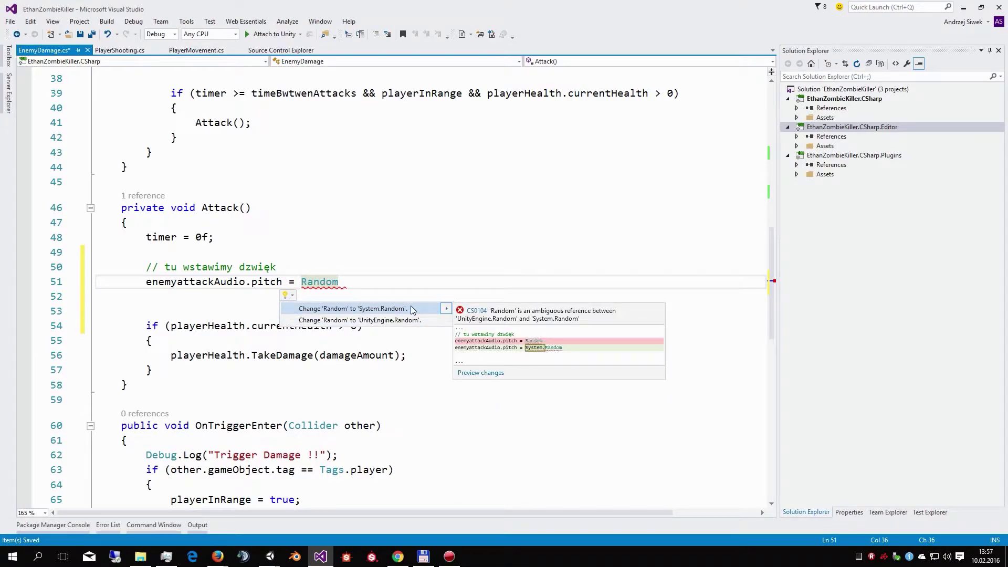
click(375, 320)
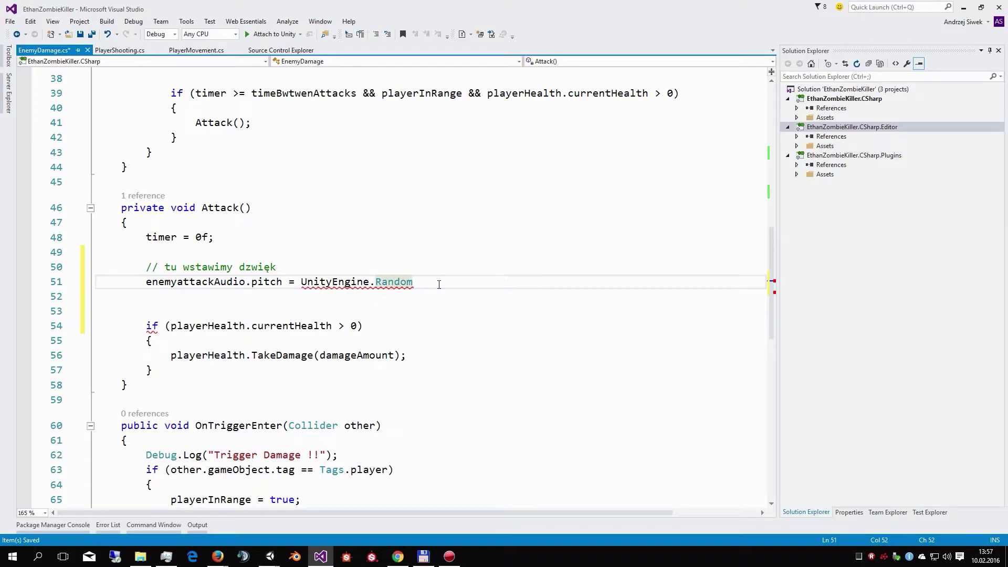
Complete the pitch line with .Range(0.8f, 1.2f); and save the script.
text(.Ra)
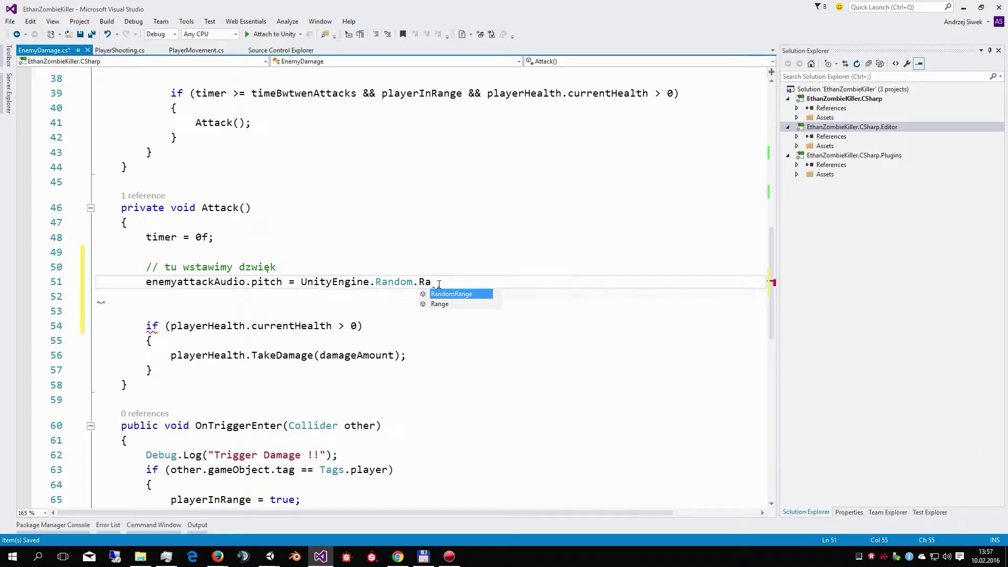
text(ng)
key(Tab)
mouse_move(439, 284)
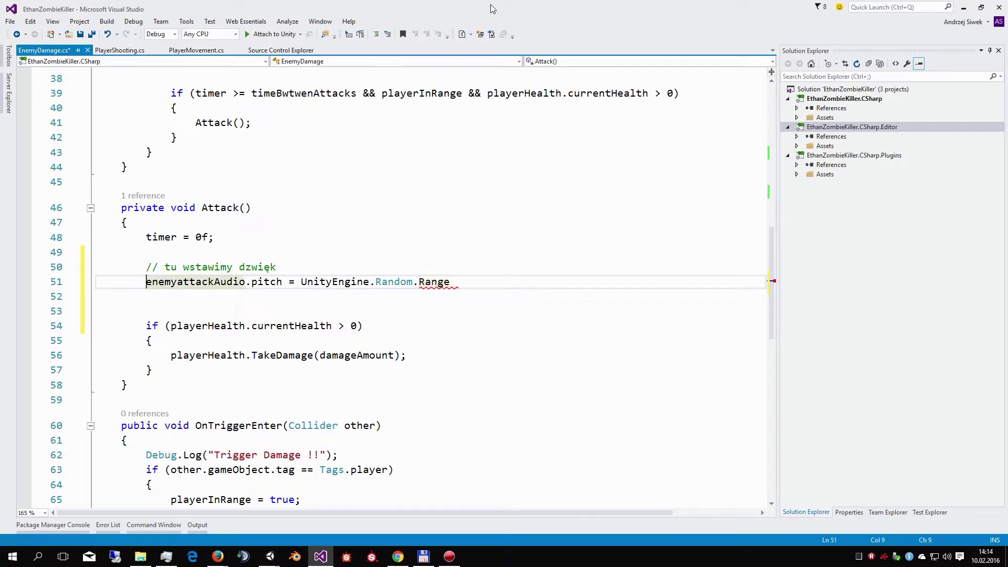
key(End)
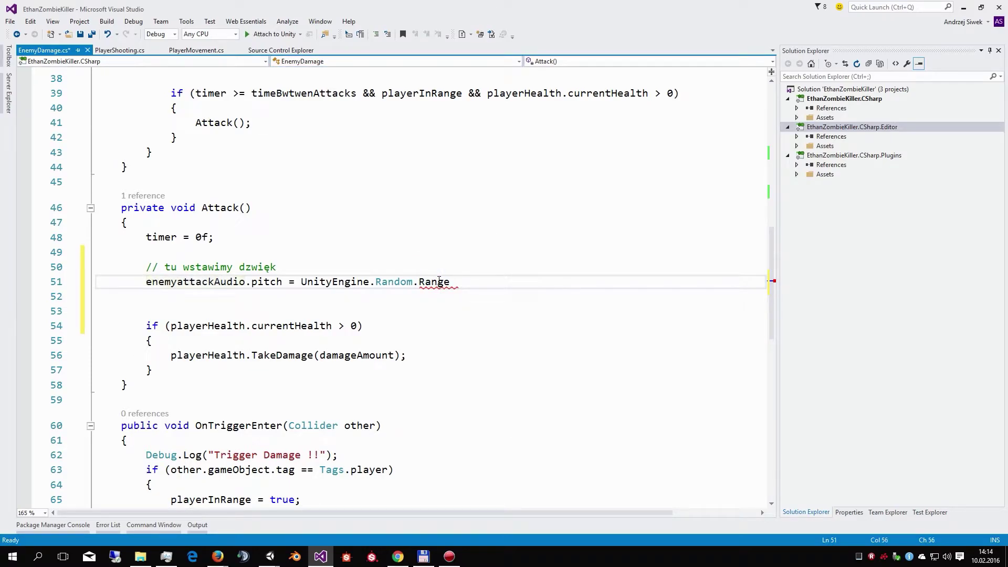
text(()
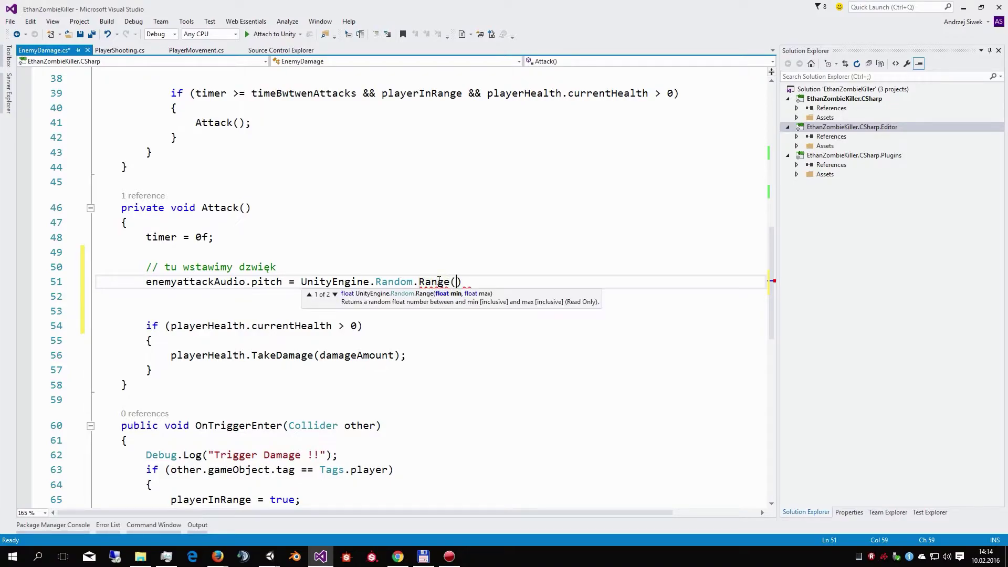
text(0.8f)
text(, )
text(1.2)
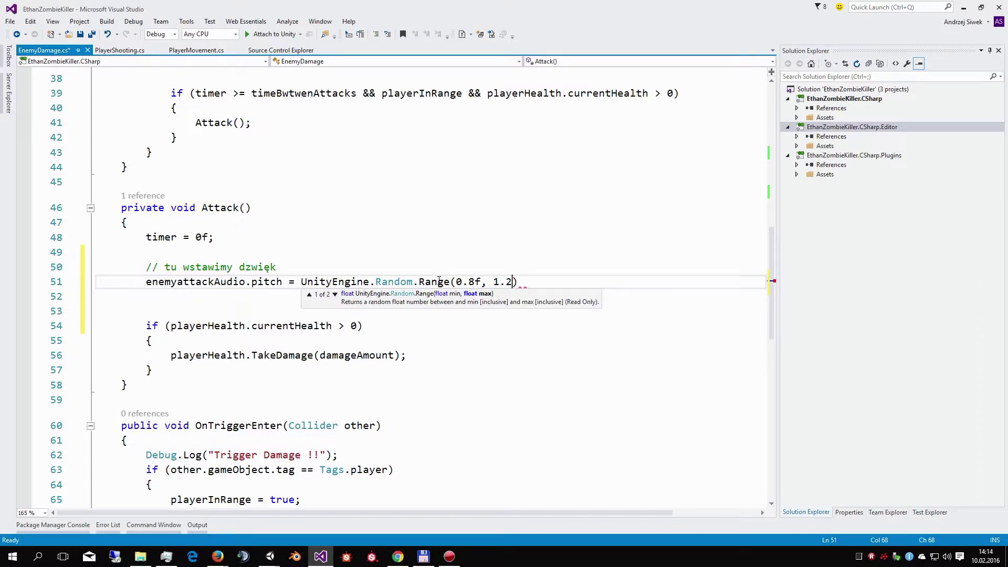
text(f))
text(;)
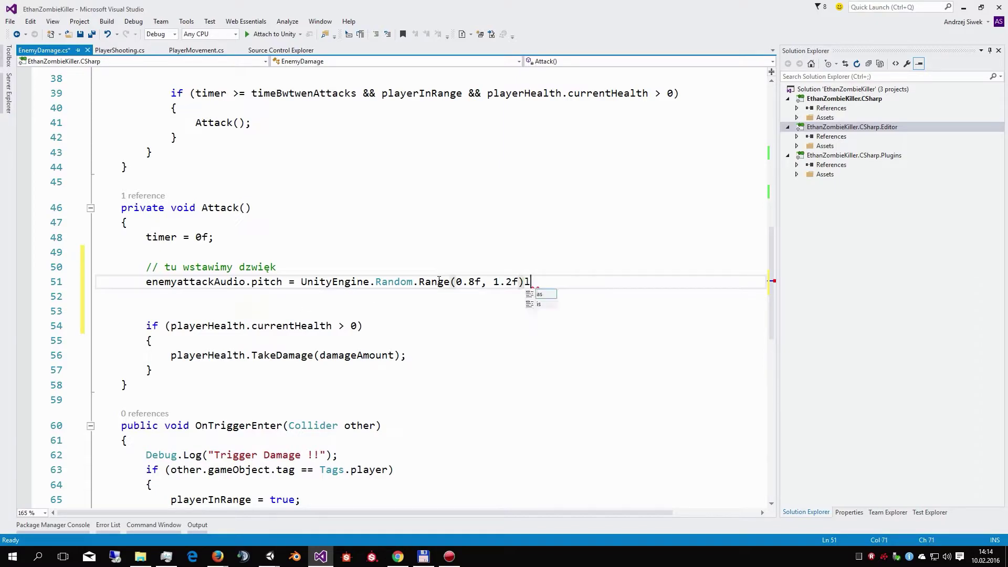
key(ctrl+s)
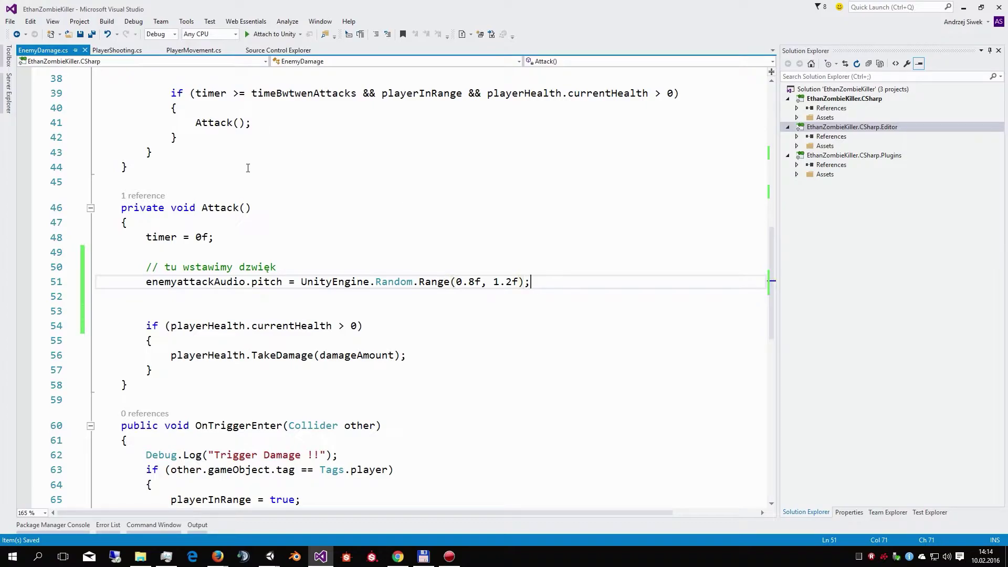
click(137, 281)
Write enemyattackAudio.PlayOneShot(enemyattackAudio.clip); on line 52 of Attack().
key(ctrl+shift+Right)
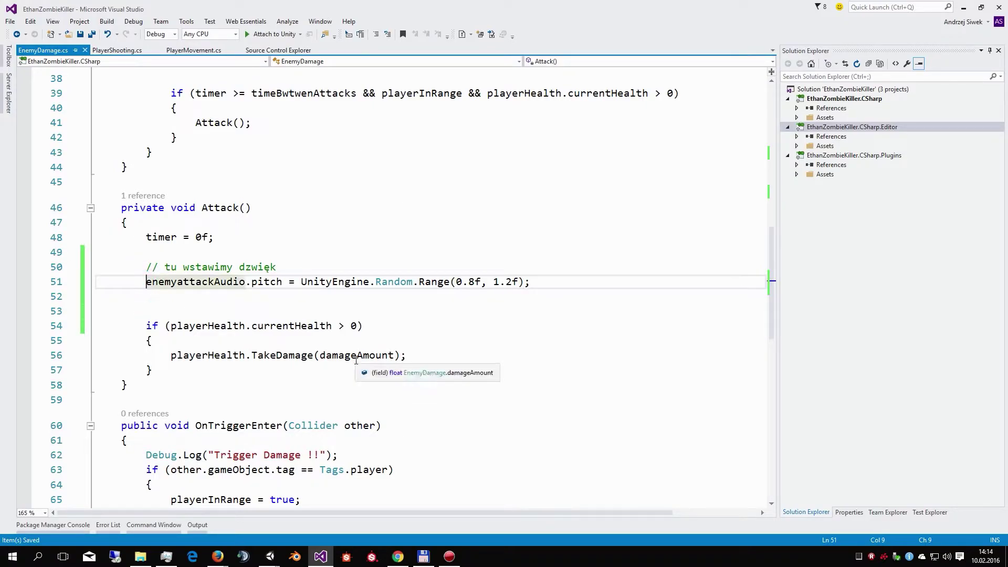
key(Down)
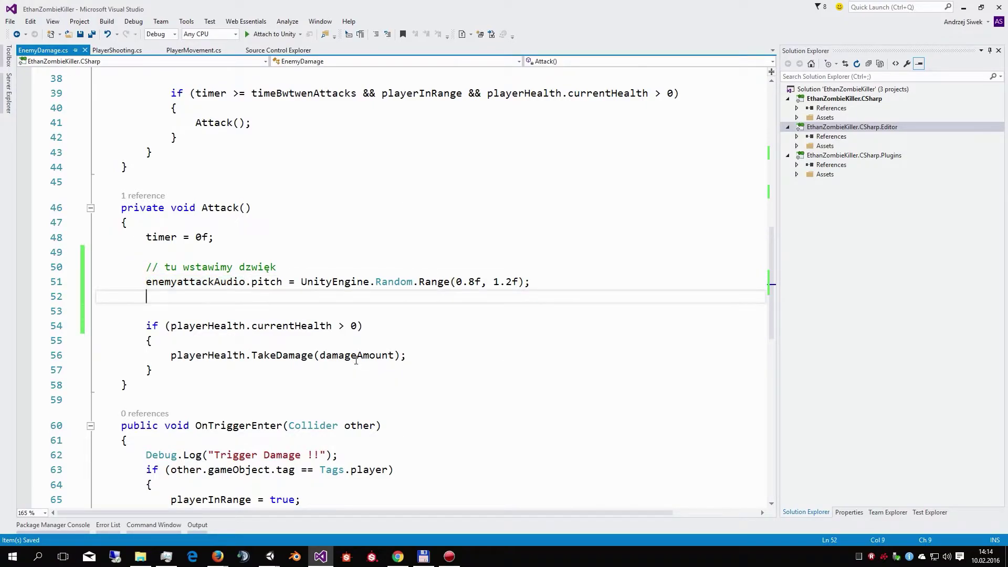
text(enemyattackAudio)
text(.pla)
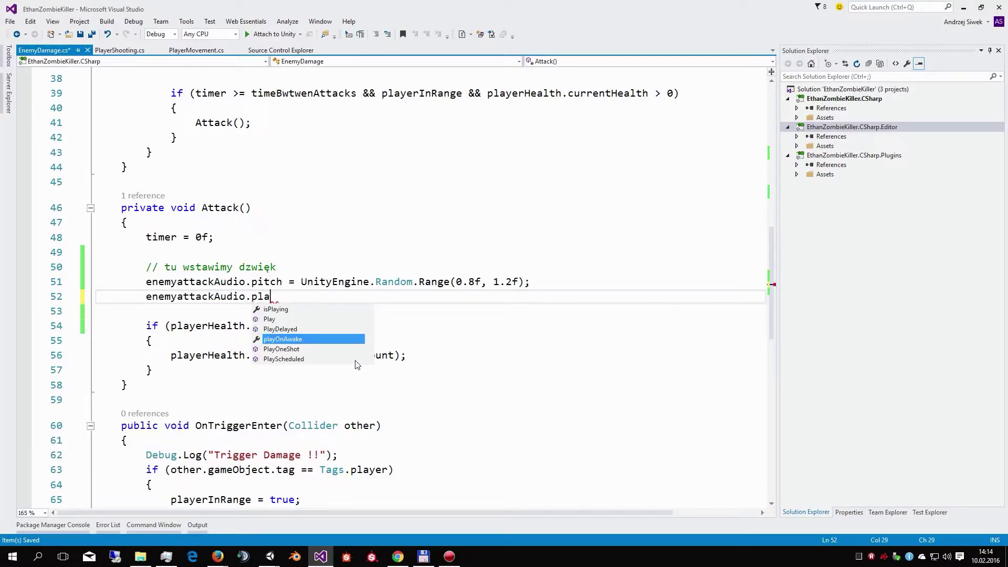
key(Down)
key(Tab)
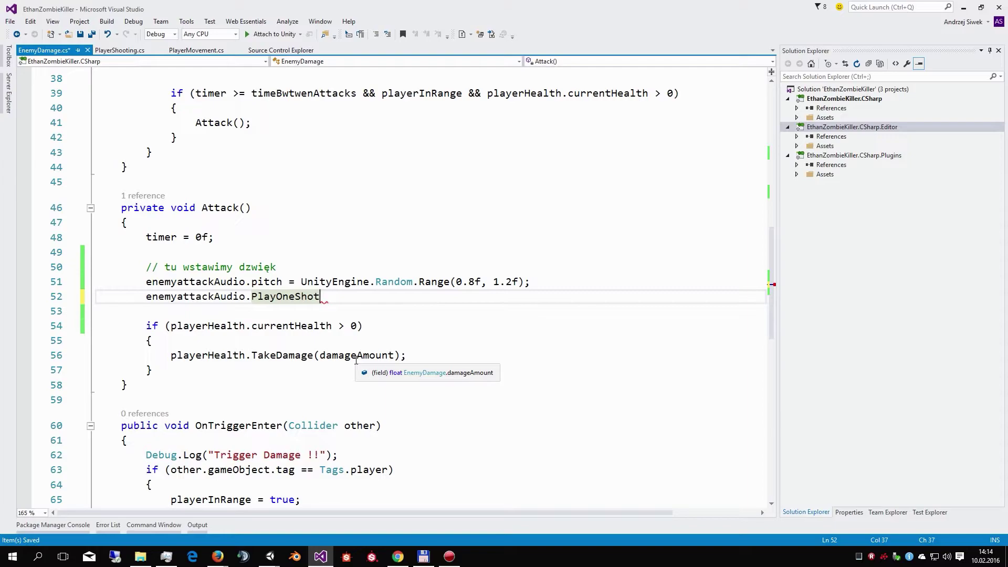
text( =)
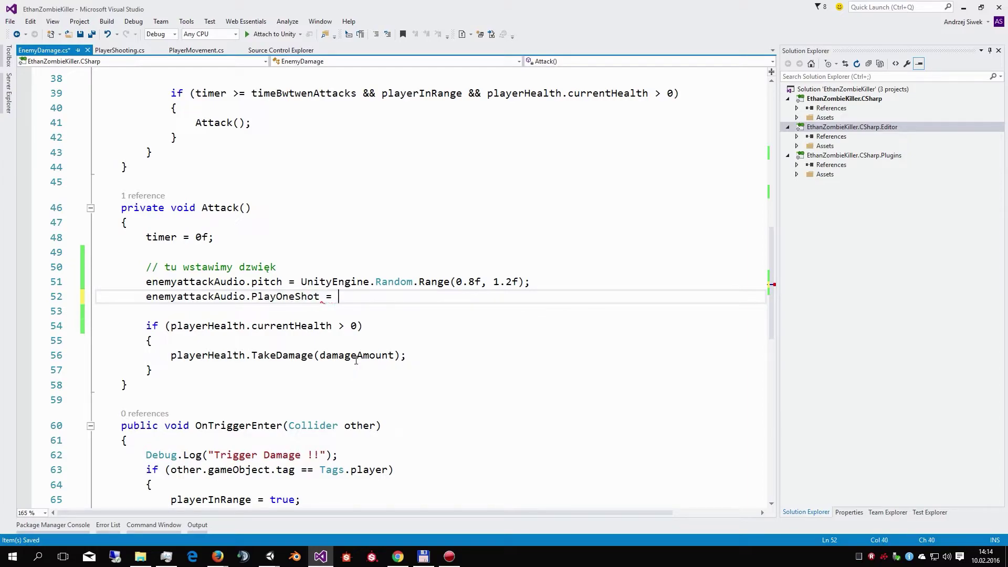
key(BackSpace)
key(BackSpace)
key(BackSpace)
text(()
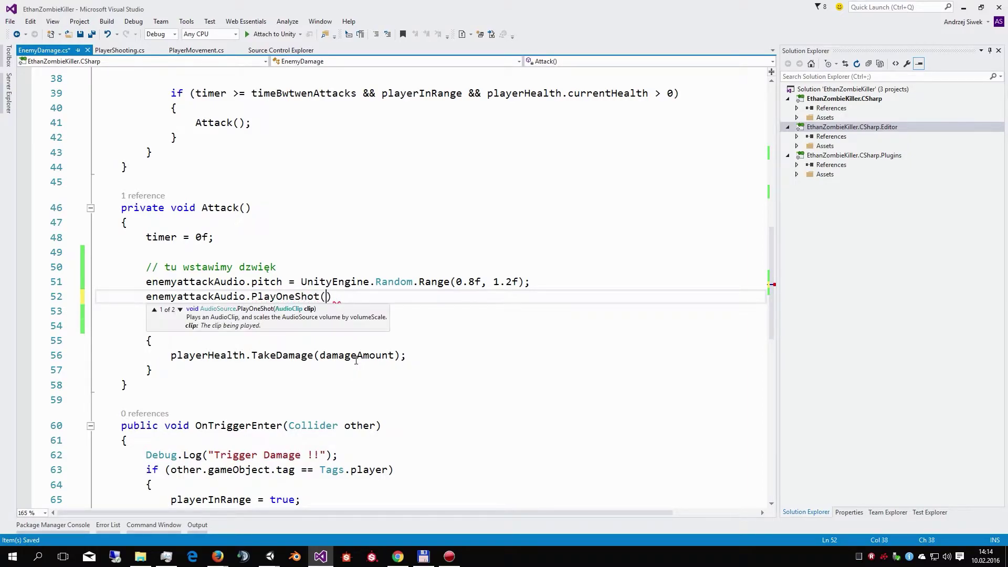
text(e)
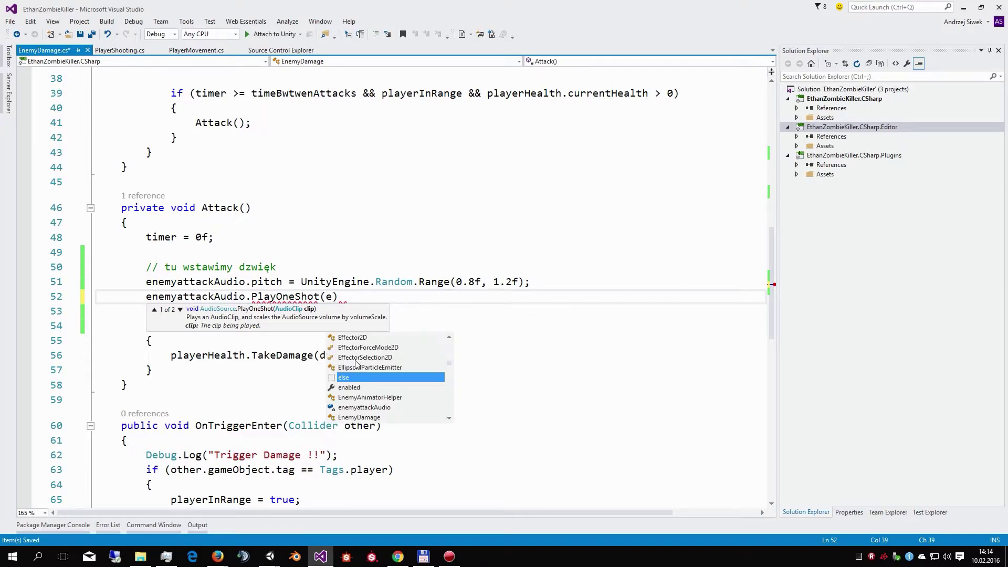
key(Down)
key(Down)
key(Down)
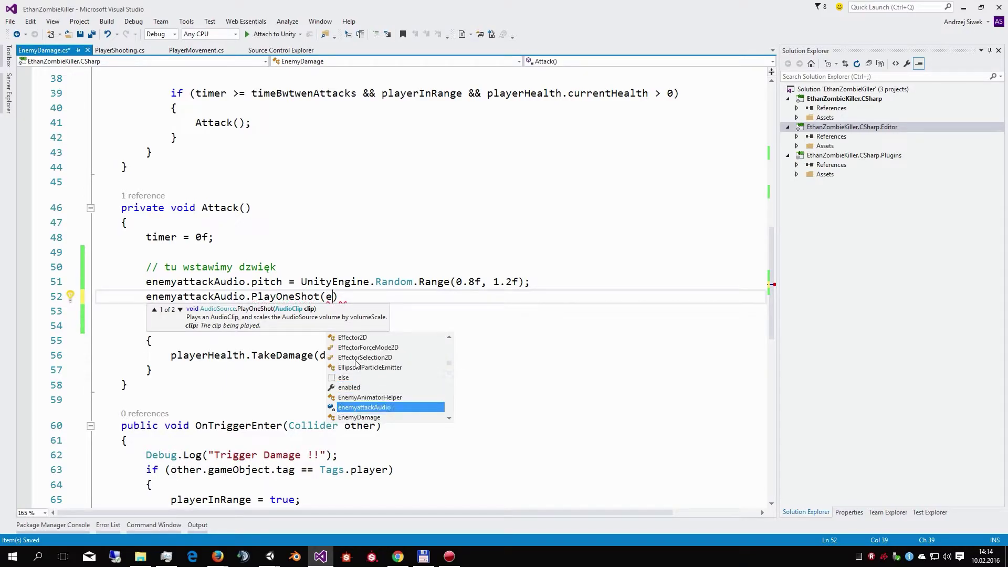
text(.clip)
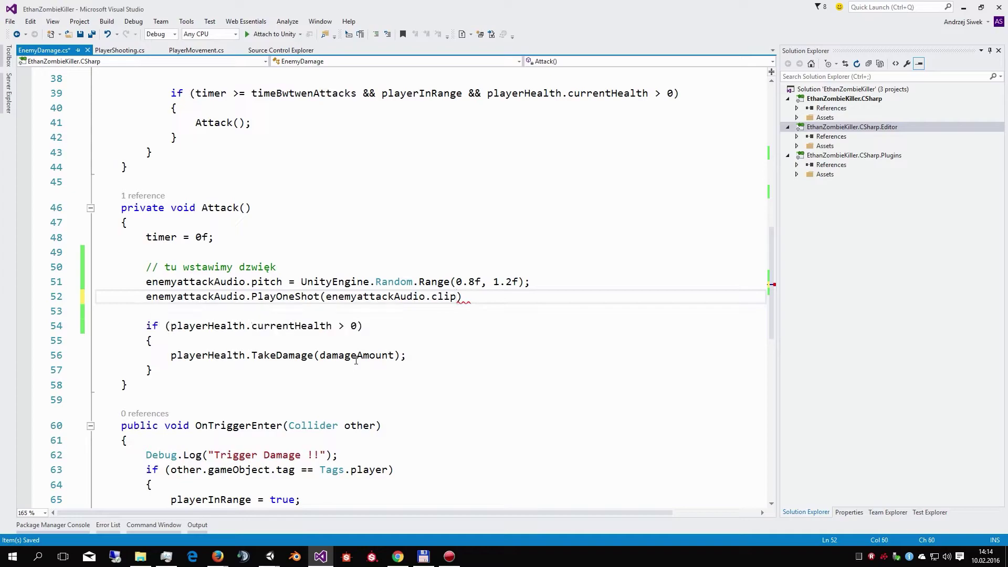
text();)
Save the EnemyDamage script with the new PlayOneShot call.
key(ctrl+s)
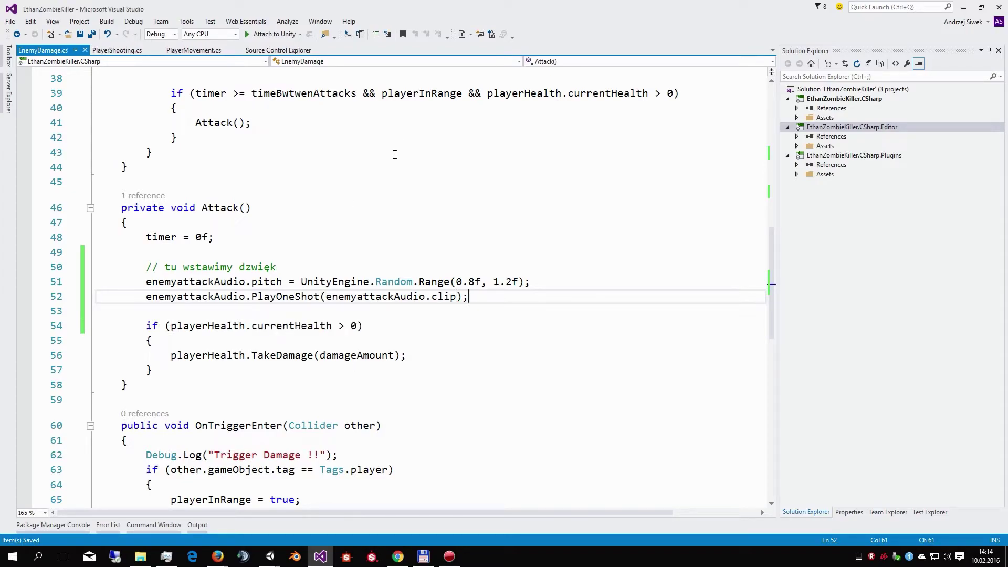
key(Home)
key(F9)
key(F9)
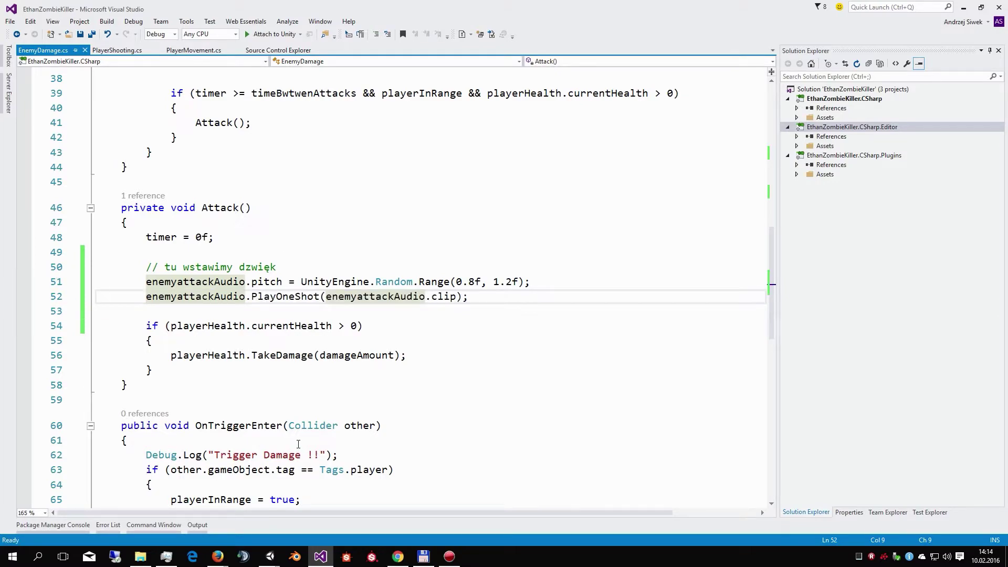
Run the game, walk the player in and out of the zombie's attack range, then stop.
mouse_move(270, 556)
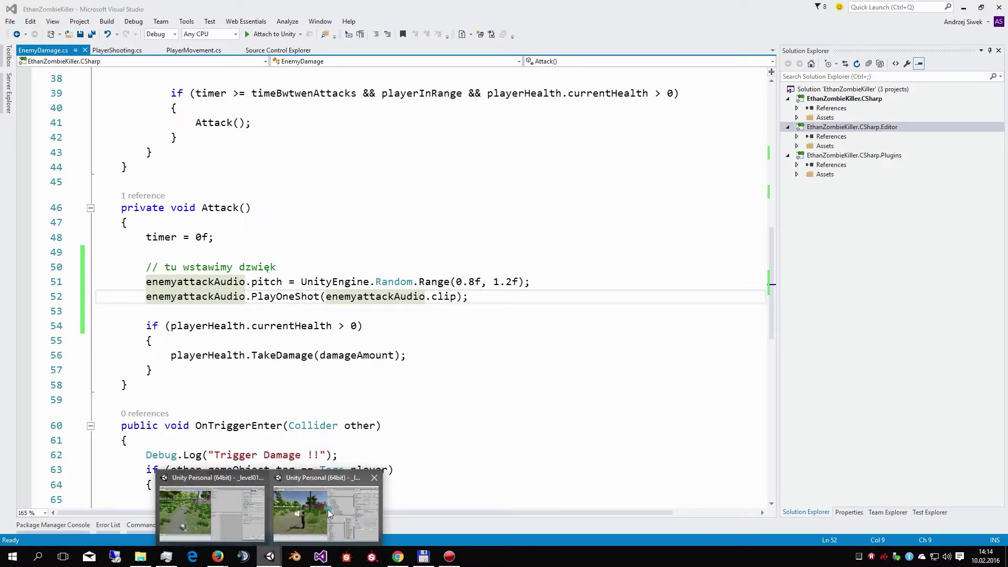
click(329, 513)
click(486, 32)
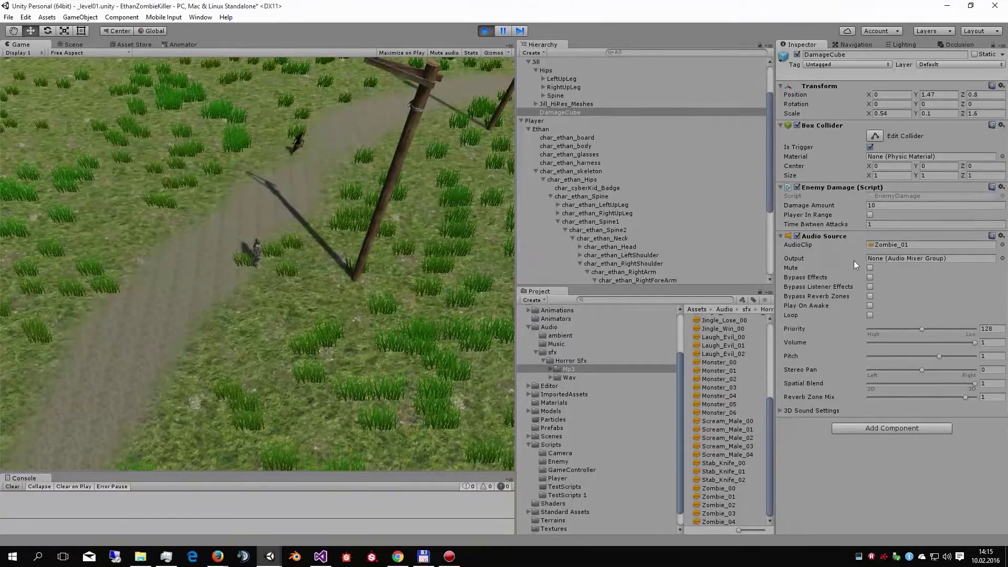
key(s)
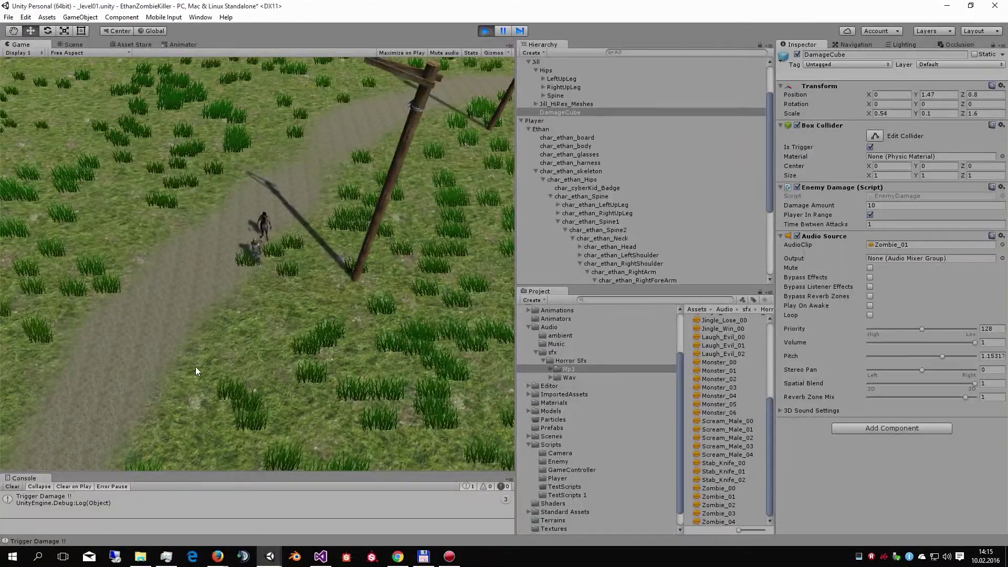
key(s)
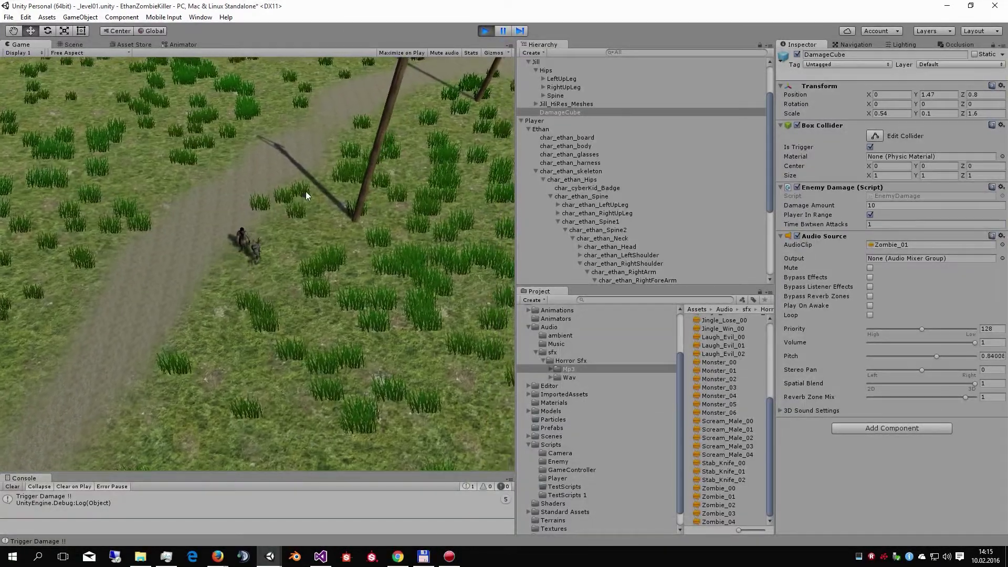
key(w)
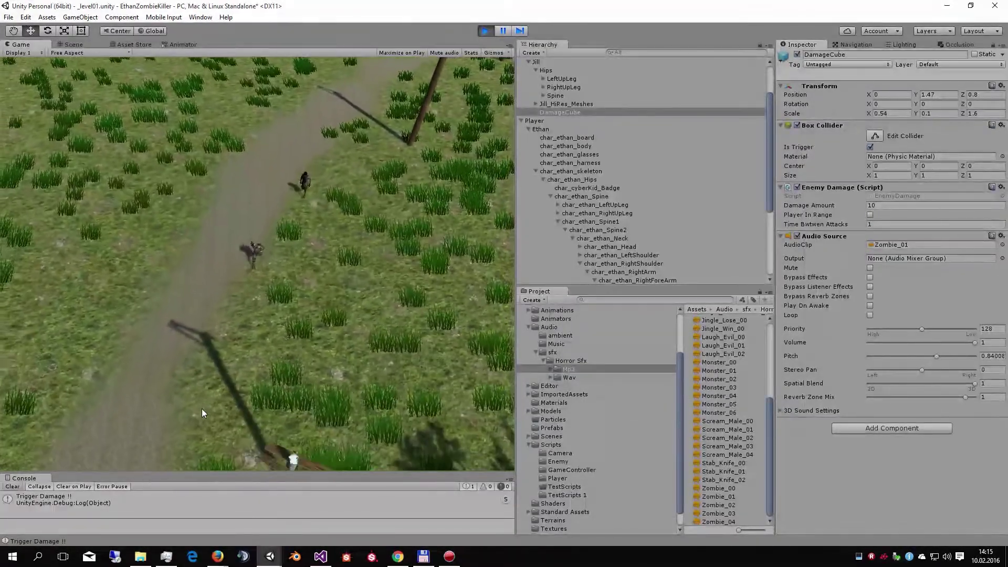
key(s)
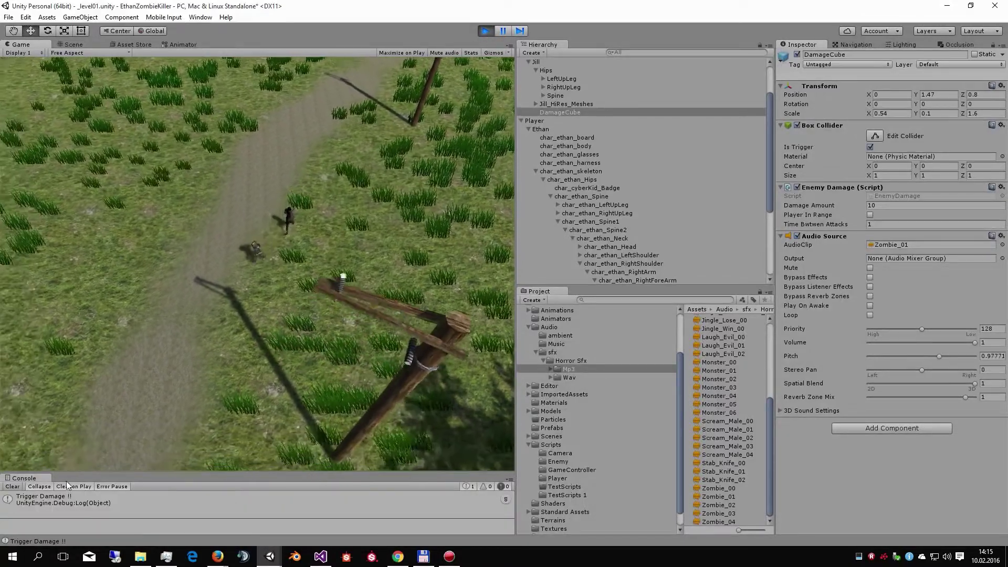
key(s)
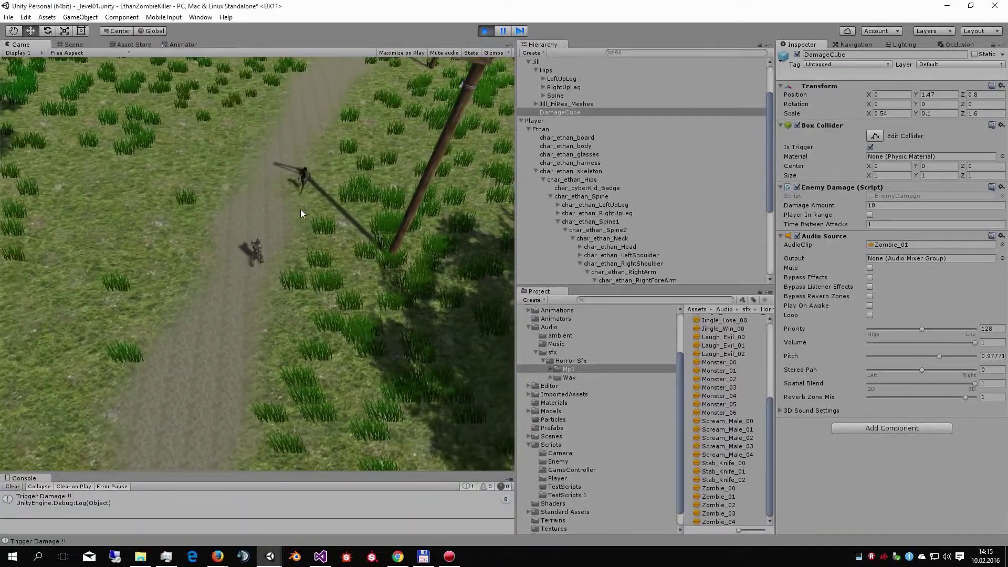
key(s)
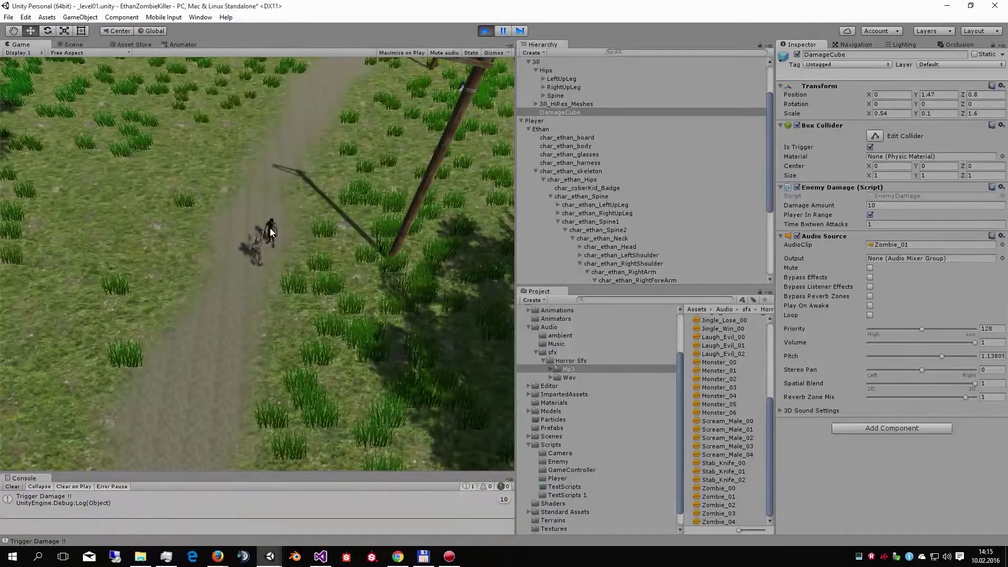
key(s)
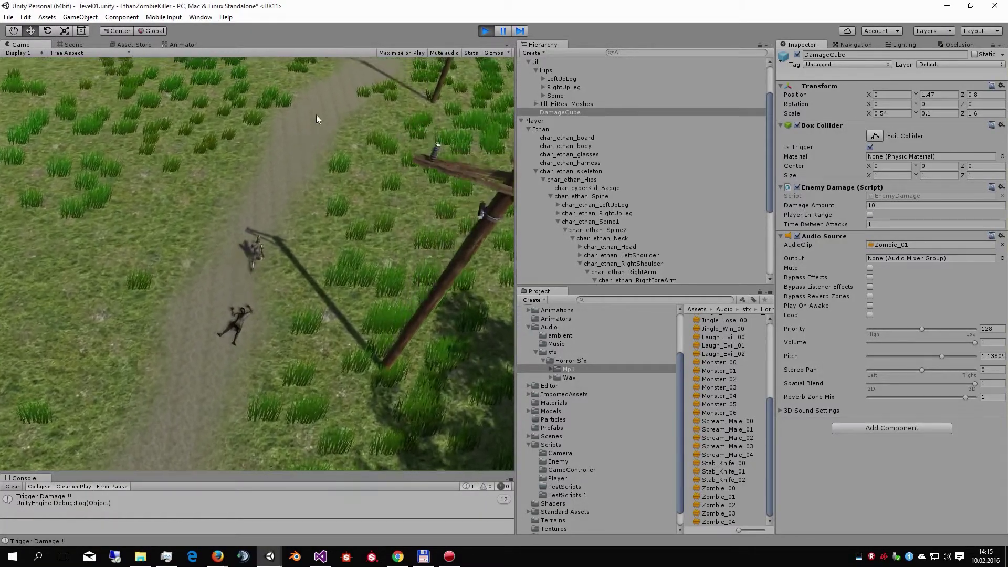
click(485, 30)
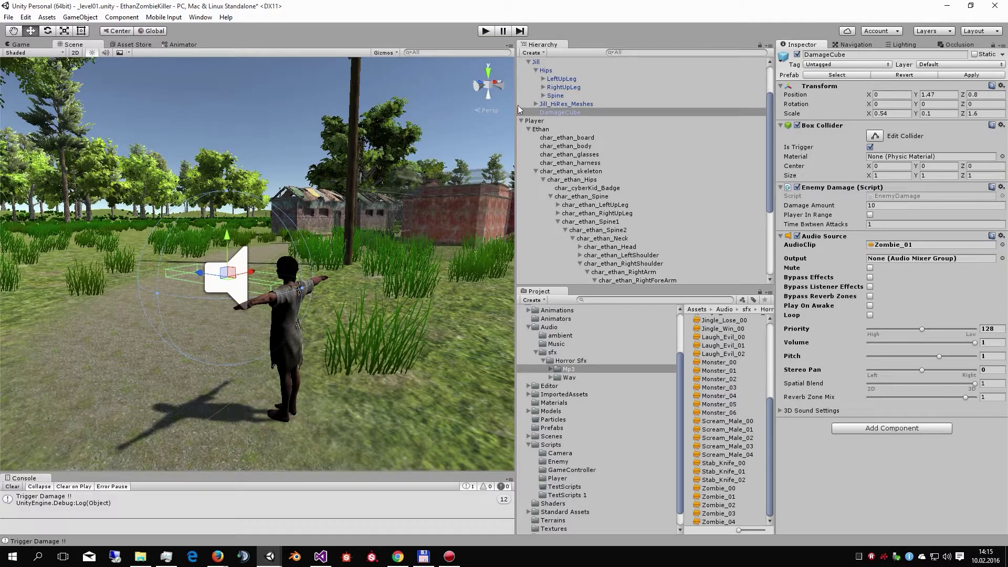
Preview the Scream_Male_00 clip (Vorbis, 44100 Hz, 2.324 s) and orbit the Scene view.
click(730, 421)
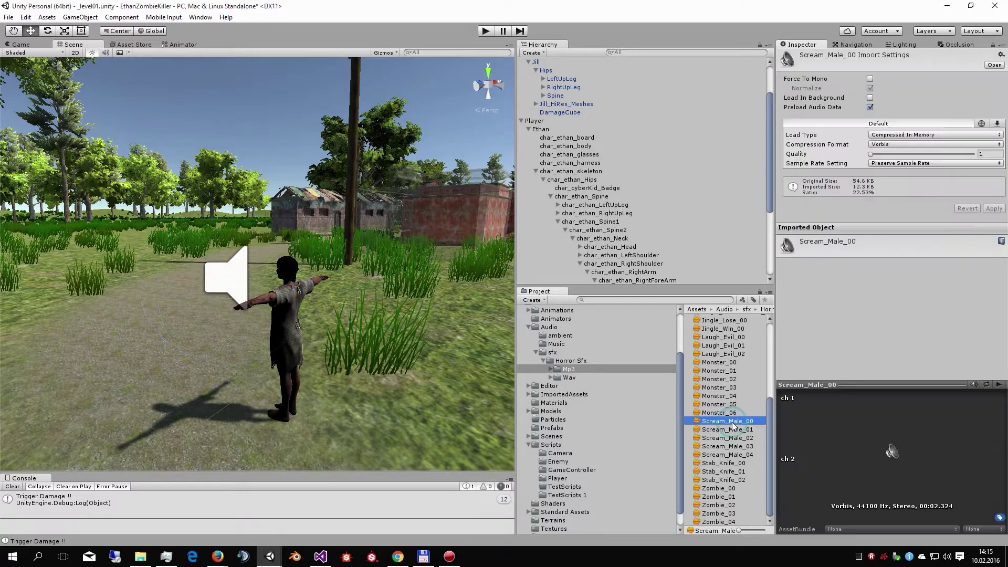
click(1001, 386)
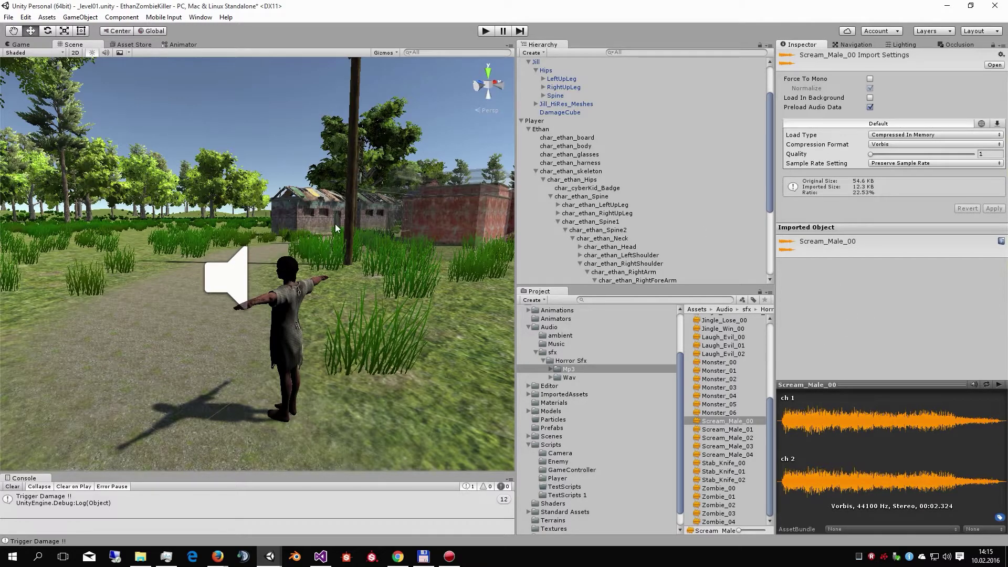
mouse_move(335, 223)
alt+mouse_down()
mouse_move(554, 321)
mouse_move(331, 376)
mouse_move(310, 284)
alt+mouse_up()
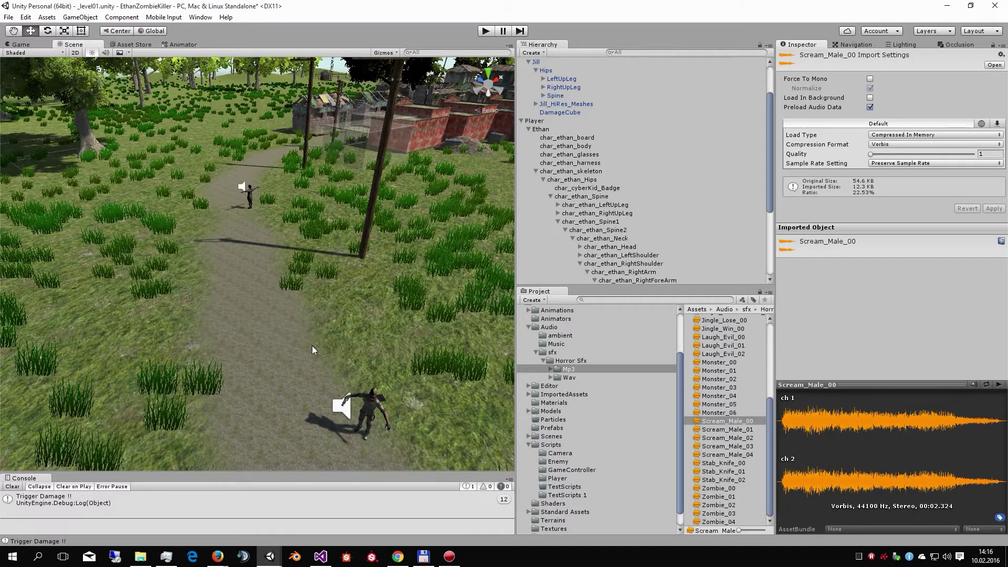
Lower the SoundManager > MusicManager Audio Source volume from 0.092 to 0.038.
scroll(563, 85, up, 3)
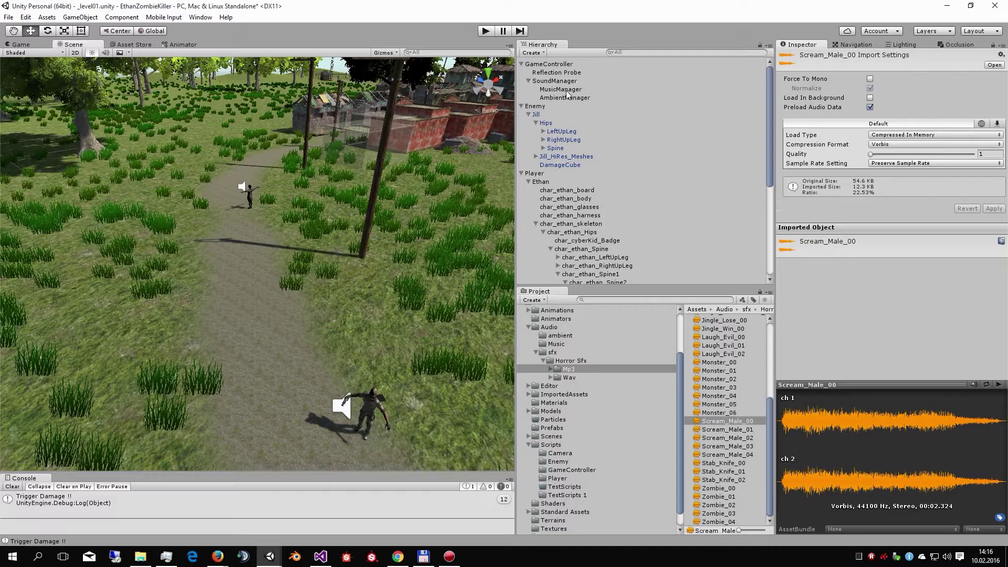
click(560, 89)
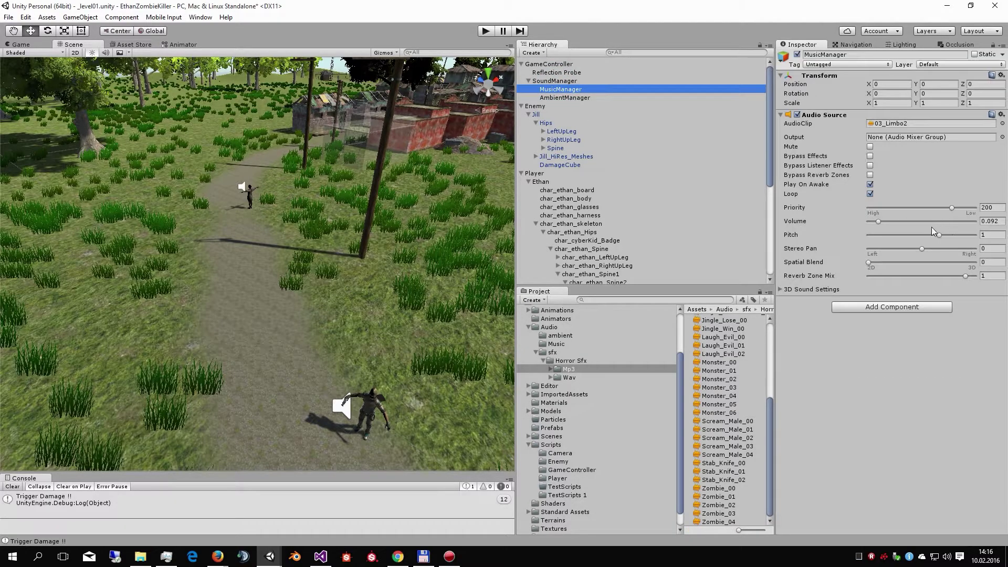
drag(882, 222, 871, 220)
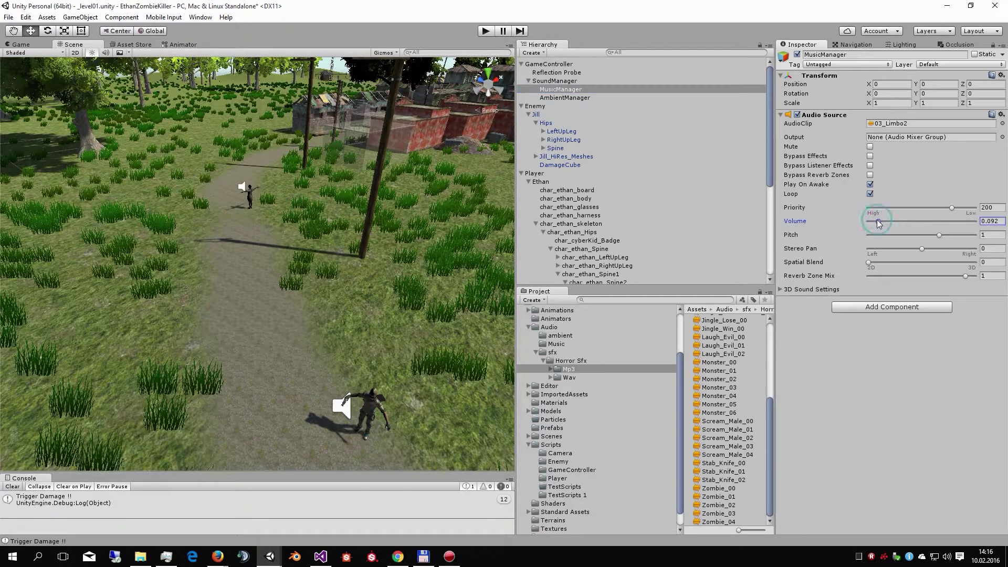